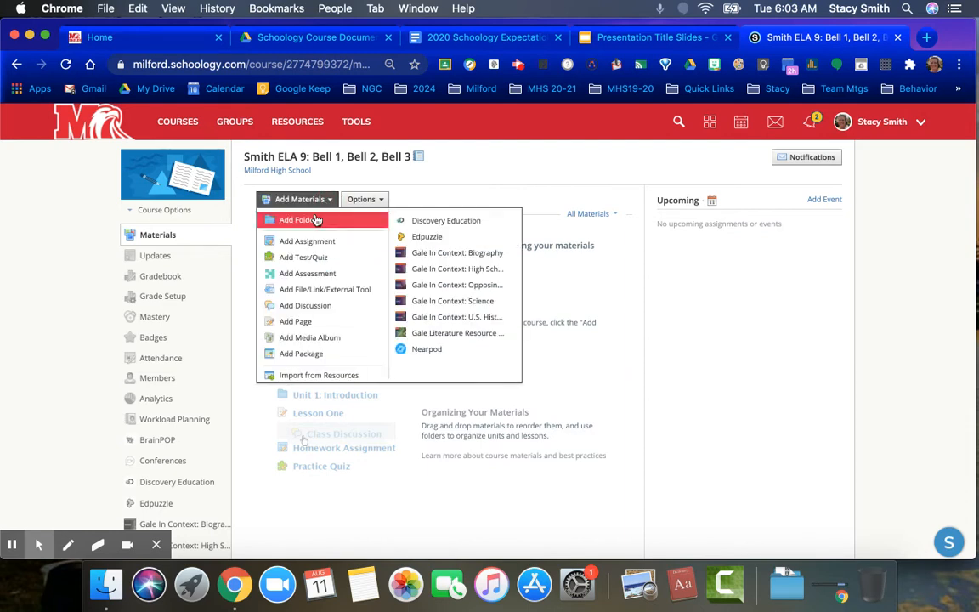
Create a red, published course folder titled "Course Information for Students/Parents".
{"action": "left_click", "coordinate": [312, 220]}
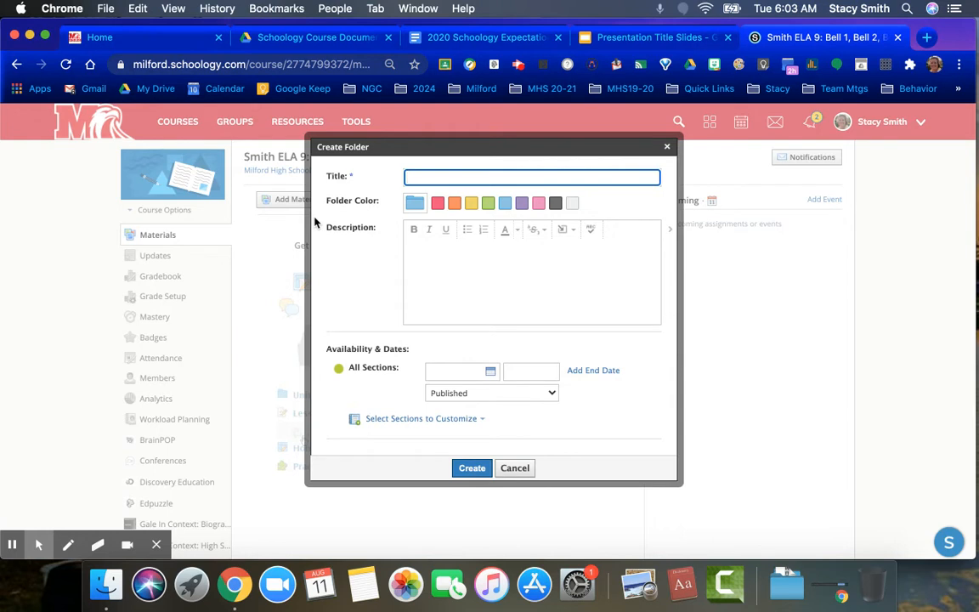
{"action": "type", "text": "COurse"}
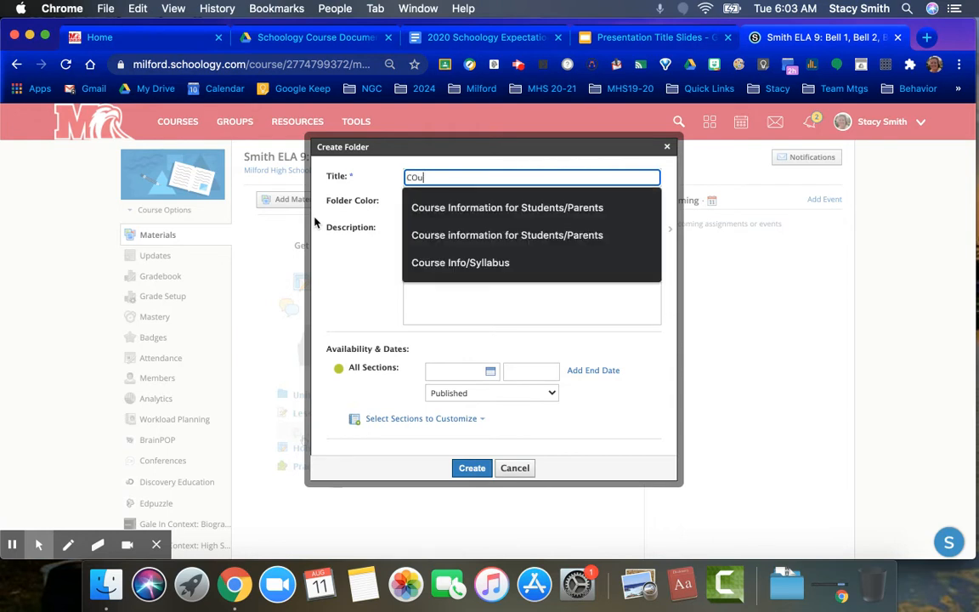
{"action": "key", "text": "BackSpace"}
{"action": "key", "text": "BackSpace"}
{"action": "key", "text": "BackSpace"}
{"action": "key", "text": "BackSpace"}
{"action": "key", "text": "BackSpace"}
{"action": "type", "text": "ourse Information for Students/Parents"}
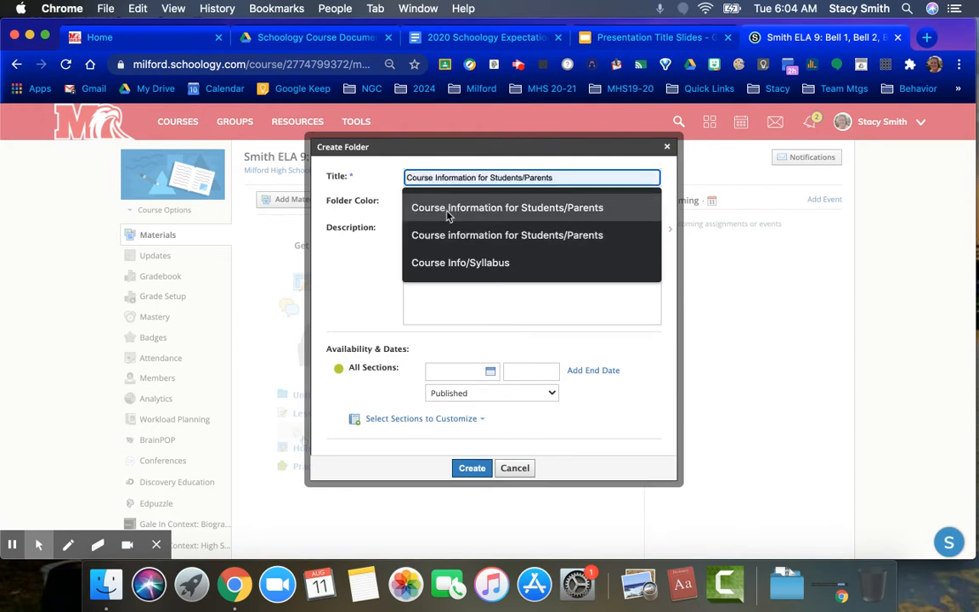
{"action": "left_click", "coordinate": [447, 214]}
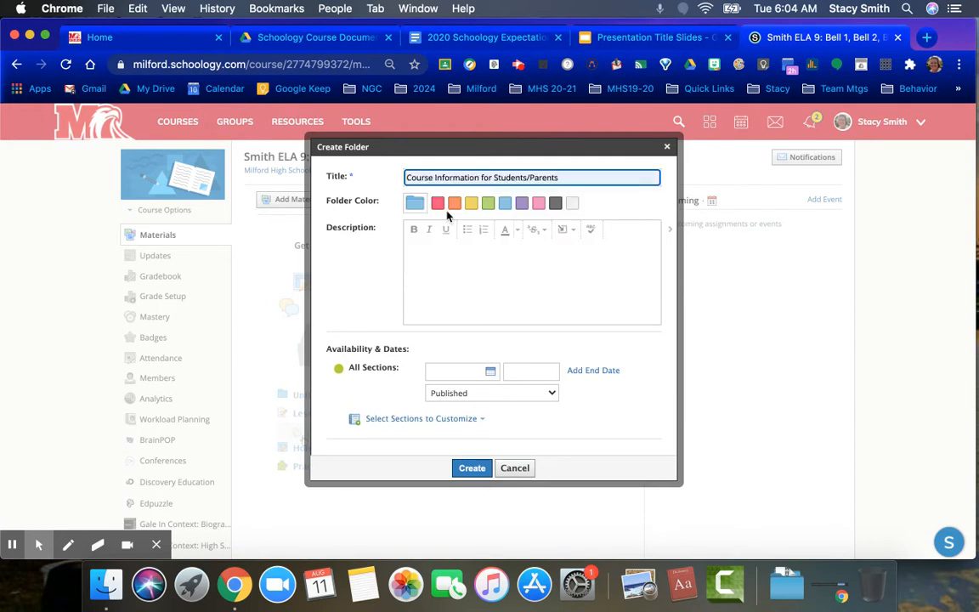
{"action": "left_click", "coordinate": [438, 203]}
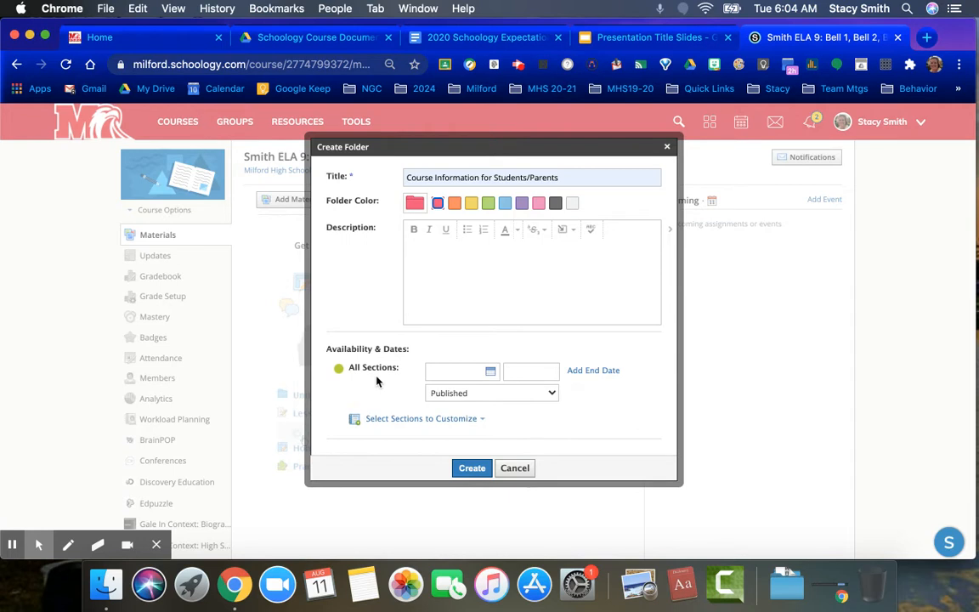
{"action": "left_click", "coordinate": [457, 396]}
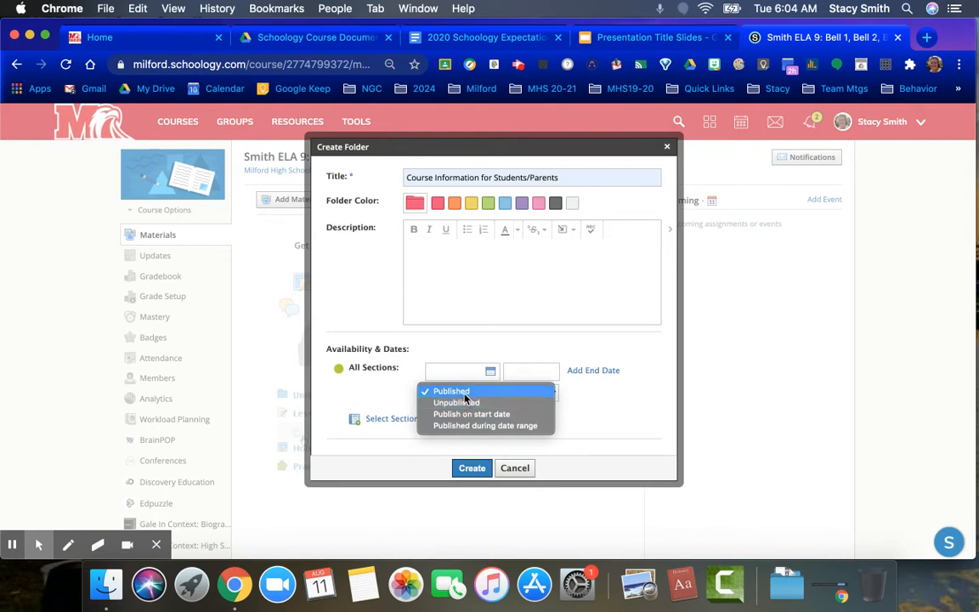
{"action": "left_click", "coordinate": [393, 401]}
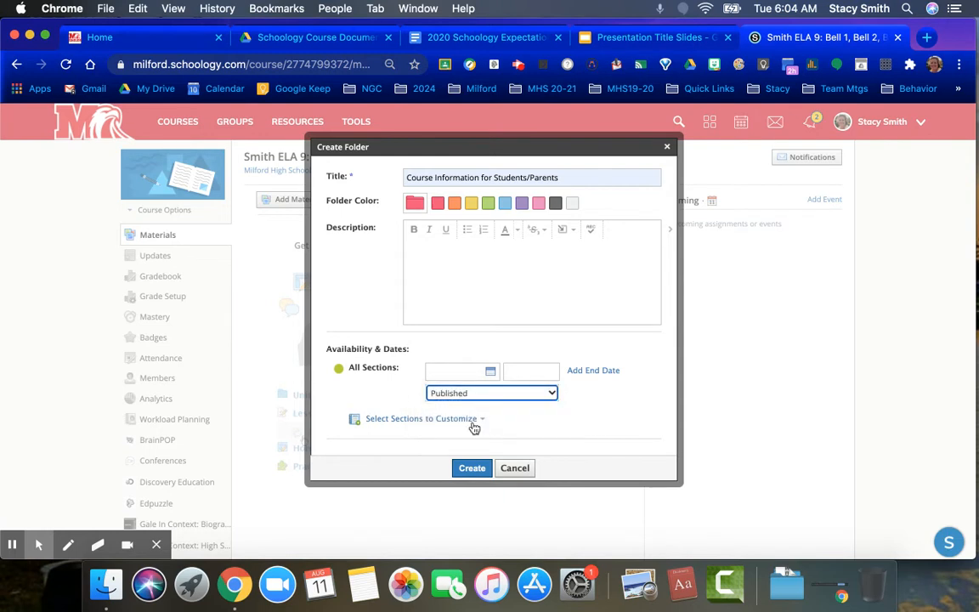
{"action": "left_click", "coordinate": [471, 468]}
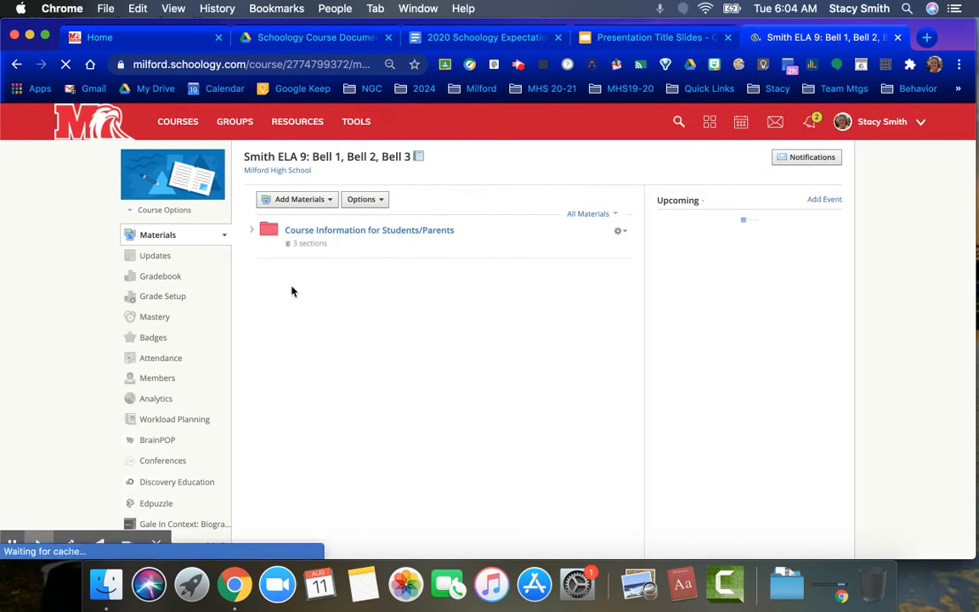
Create an orange course folder titled "Week 1 August 24-28, 2020".
{"action": "left_click", "coordinate": [327, 202]}
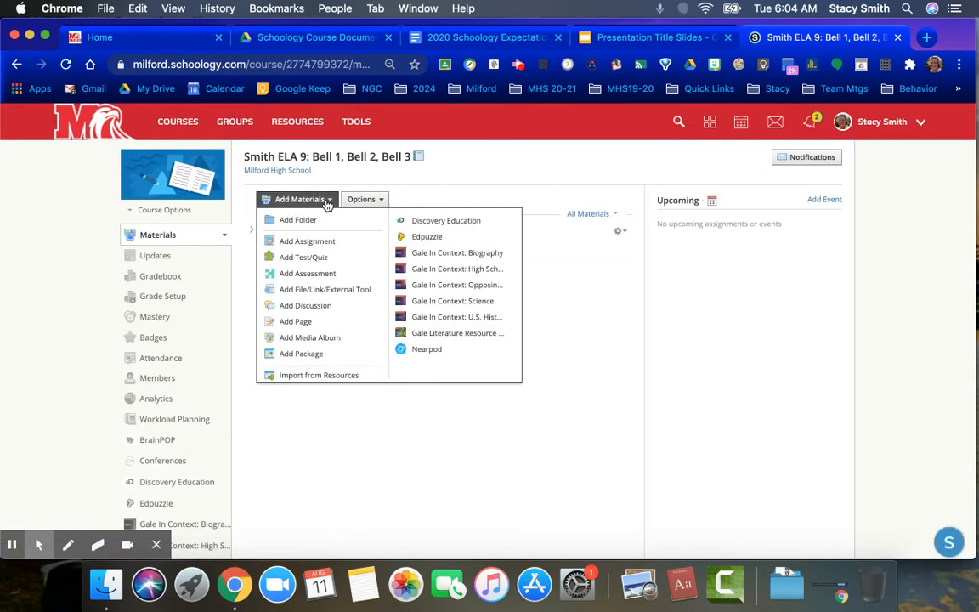
{"action": "left_click", "coordinate": [323, 220]}
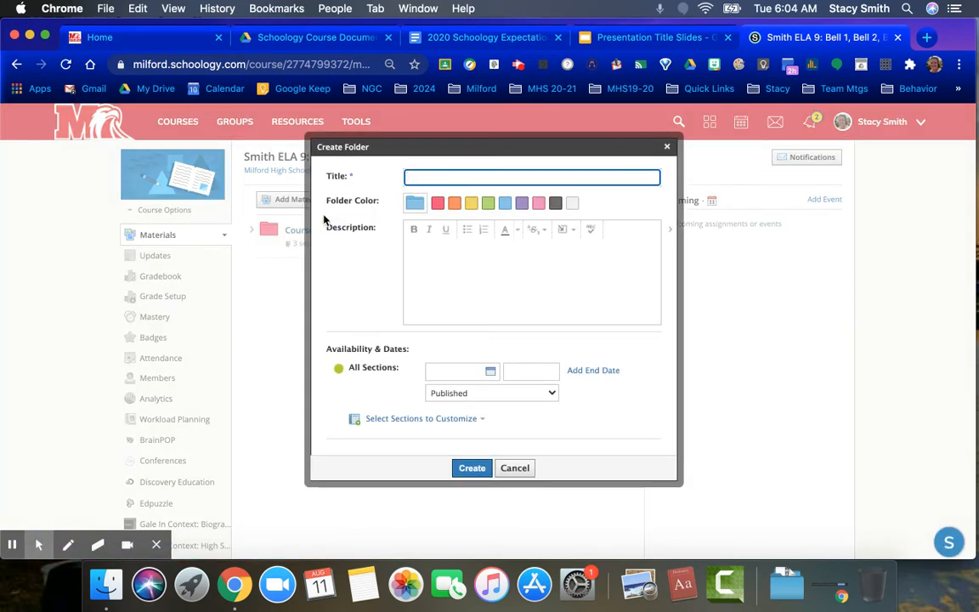
{"action": "type", "text": "Week"}
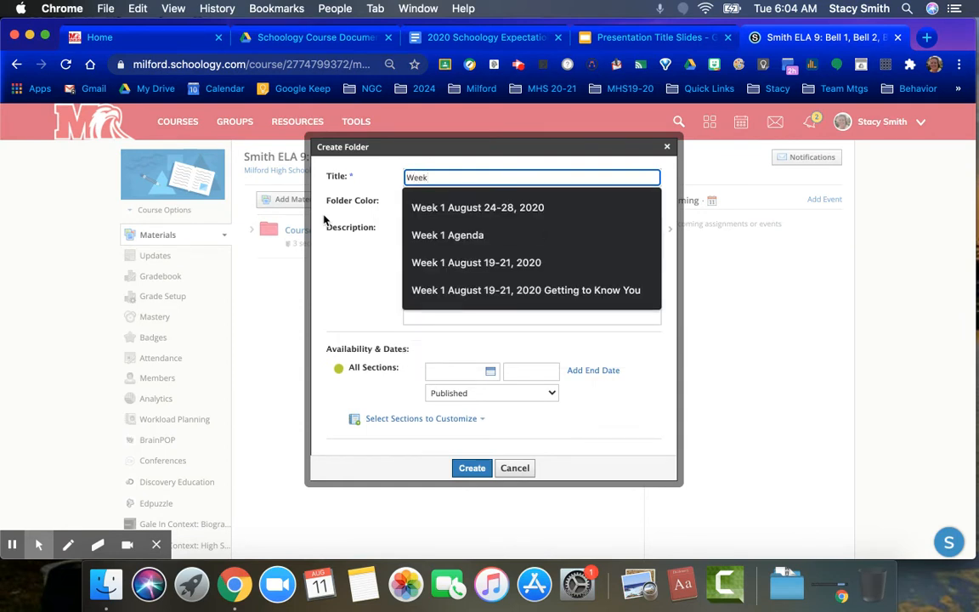
{"action": "type", "text": " 1 August 24-28, 2020"}
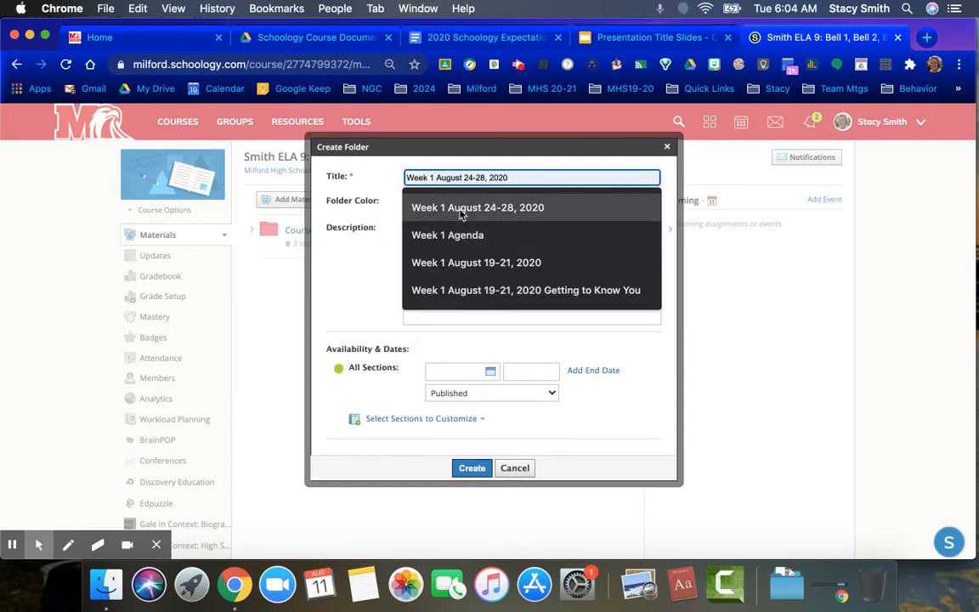
{"action": "left_click", "coordinate": [463, 208]}
{"action": "left_click", "coordinate": [456, 206]}
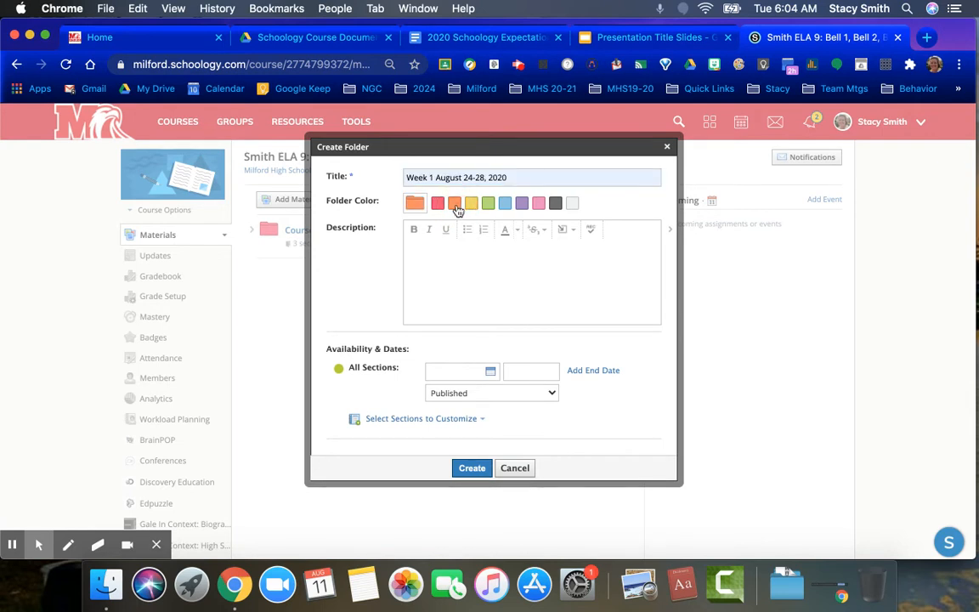
{"action": "left_click", "coordinate": [456, 264]}
{"action": "left_click", "coordinate": [481, 470]}
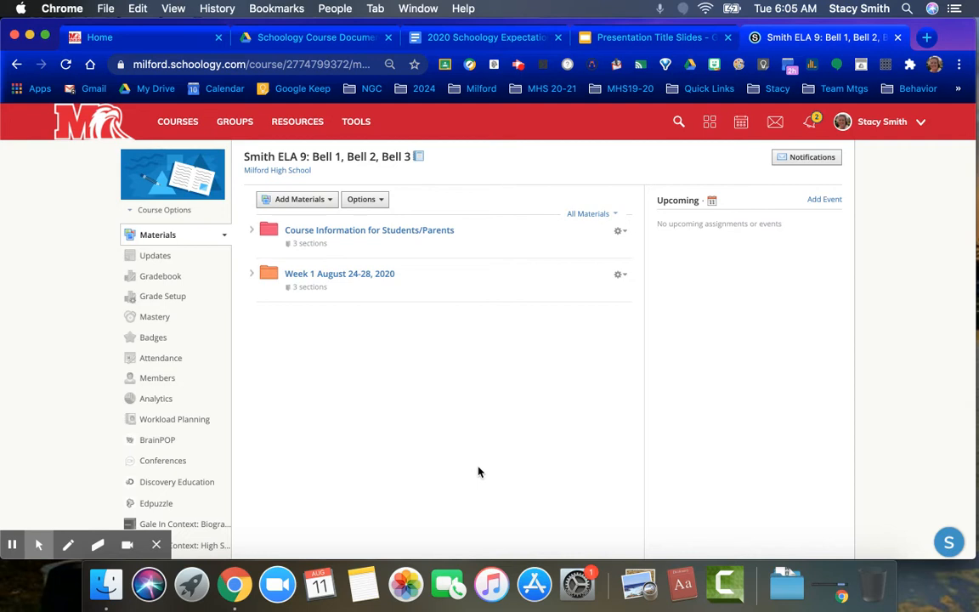
Open the Course Information for Students/Parents folder and browse the Google Drive resource app for material to import.
{"action": "left_click", "coordinate": [328, 238]}
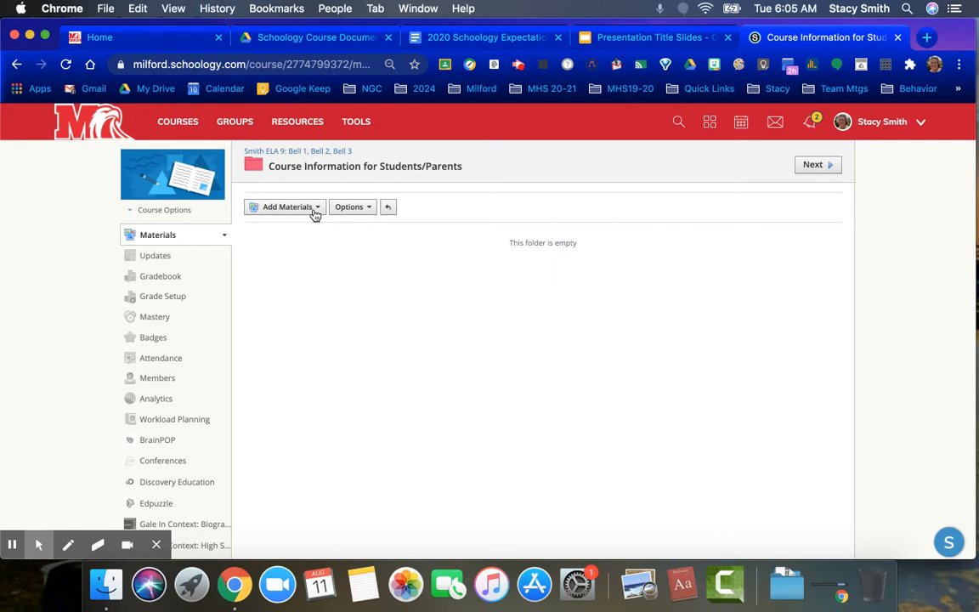
{"action": "left_click", "coordinate": [315, 213]}
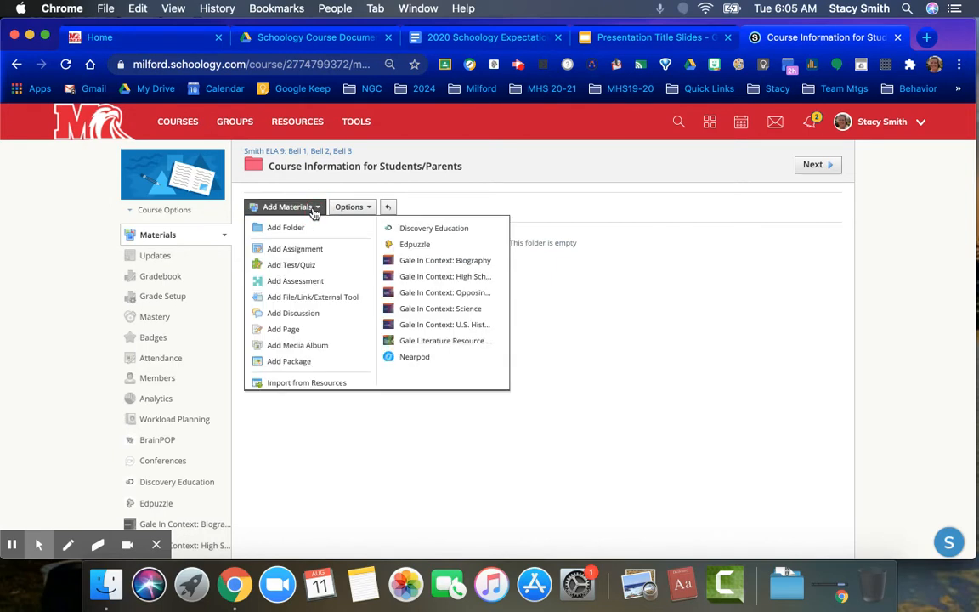
{"action": "left_click", "coordinate": [324, 389]}
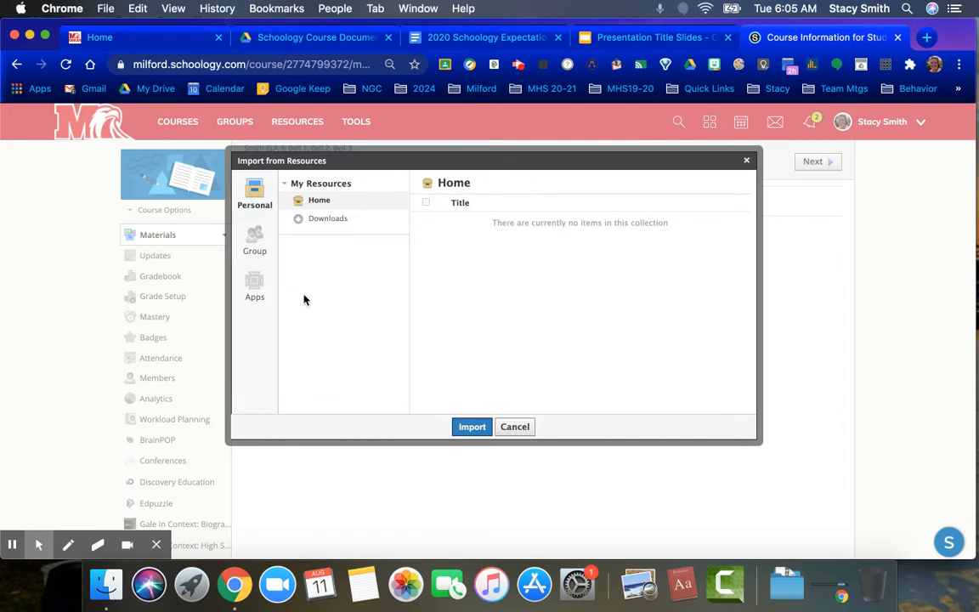
{"action": "left_click", "coordinate": [254, 289]}
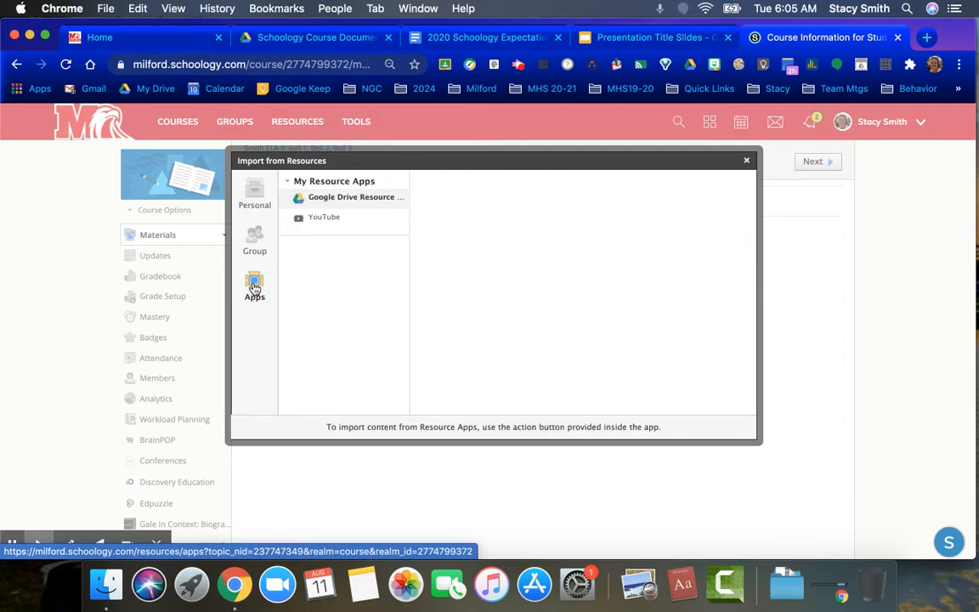
{"action": "left_click", "coordinate": [328, 199]}
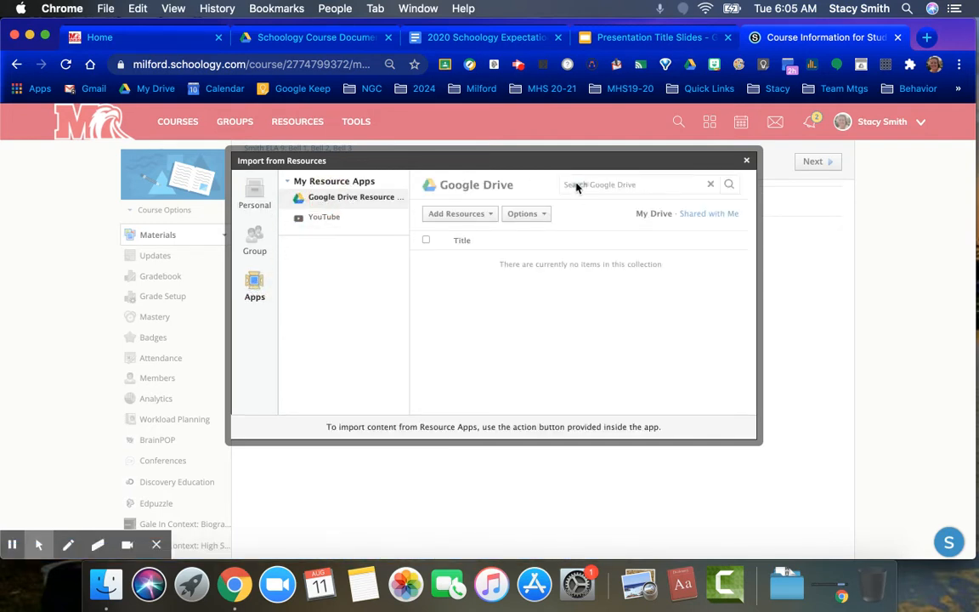
Search Google Drive for "#Course" and import the #Course/Teacher Information document into the folder as a link.
{"action": "left_click", "coordinate": [580, 184]}
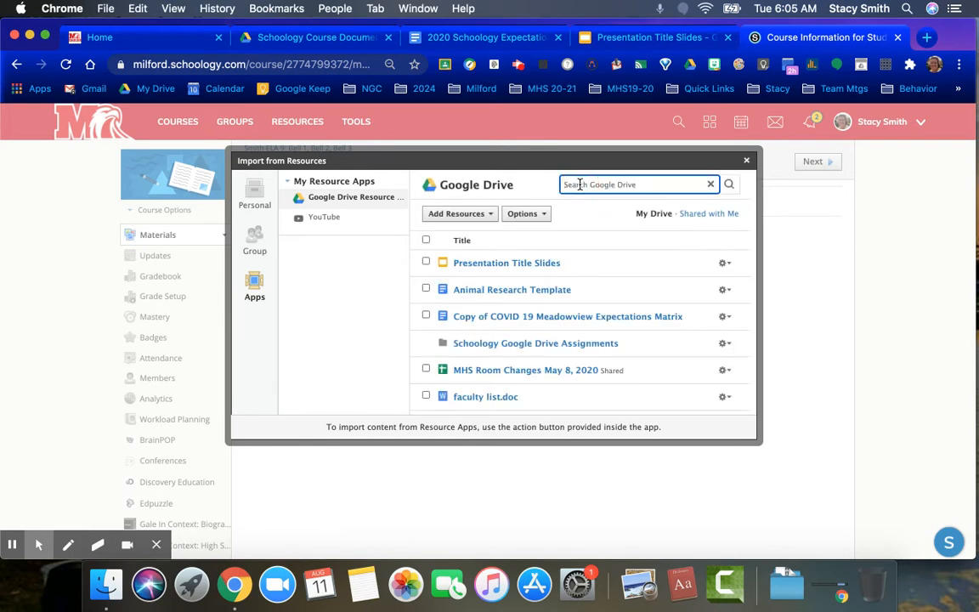
{"action": "type", "text": "#Course"}
{"action": "key", "text": "Return"}
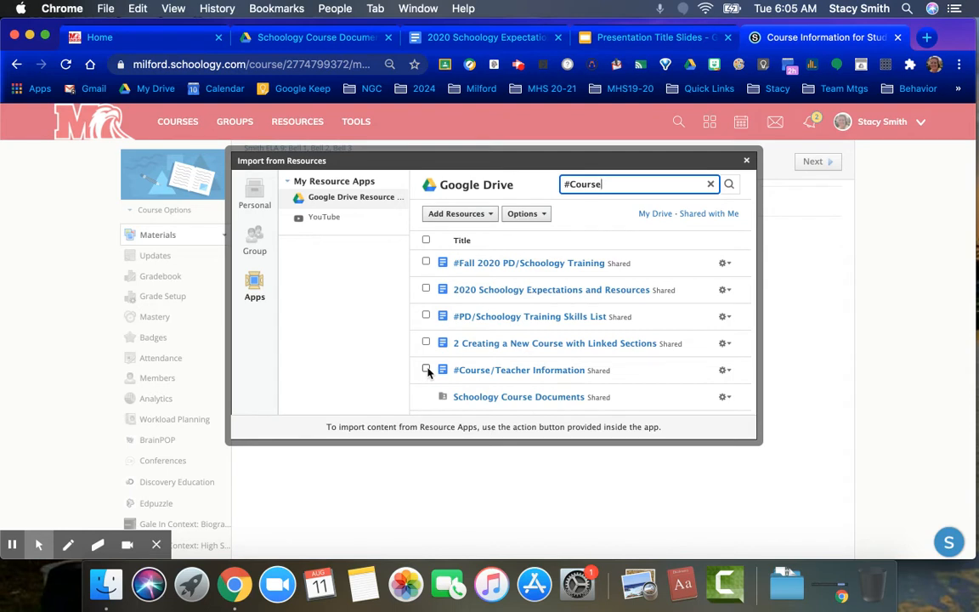
{"action": "left_click", "coordinate": [426, 370]}
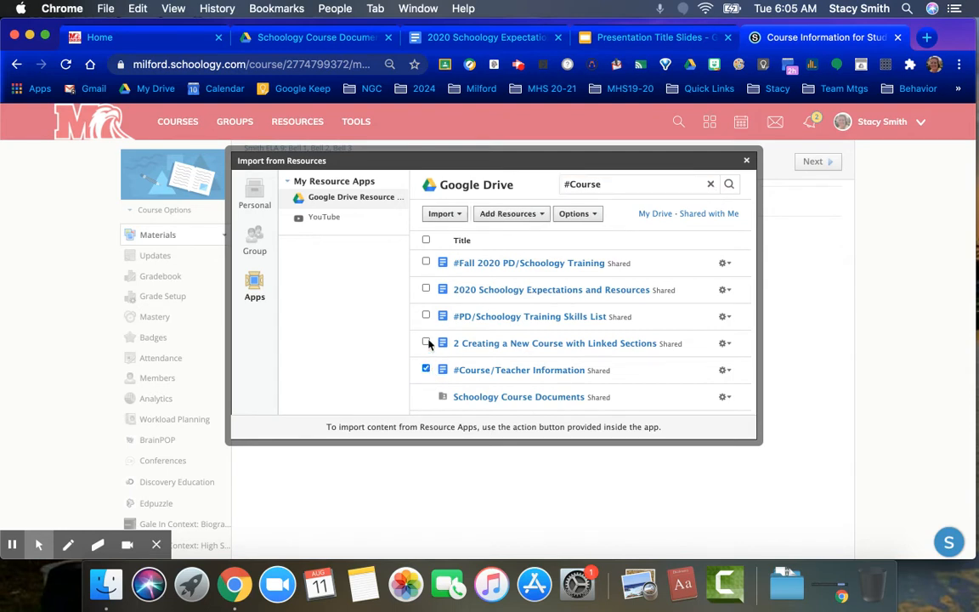
{"action": "left_click", "coordinate": [441, 218]}
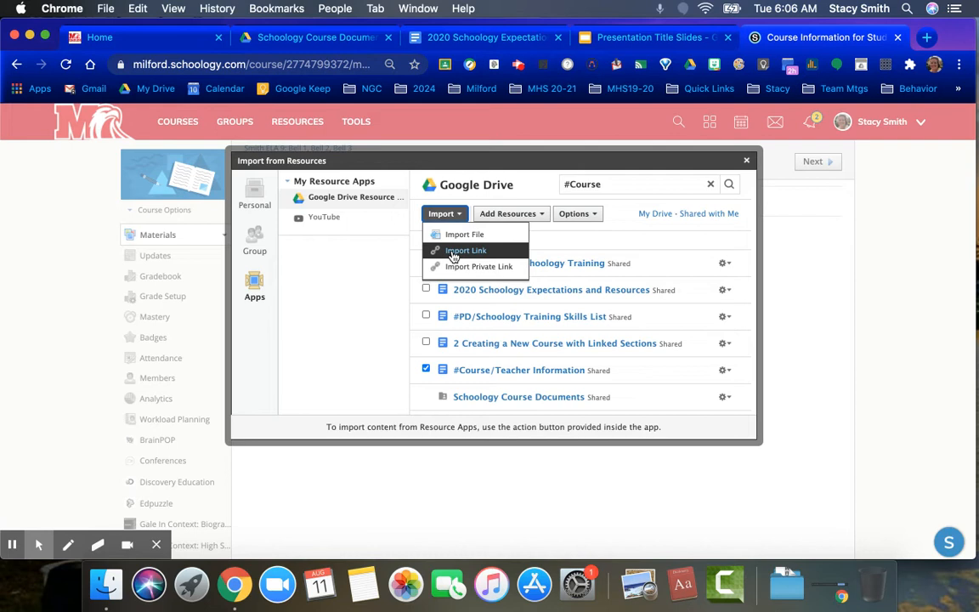
{"action": "left_click", "coordinate": [452, 252]}
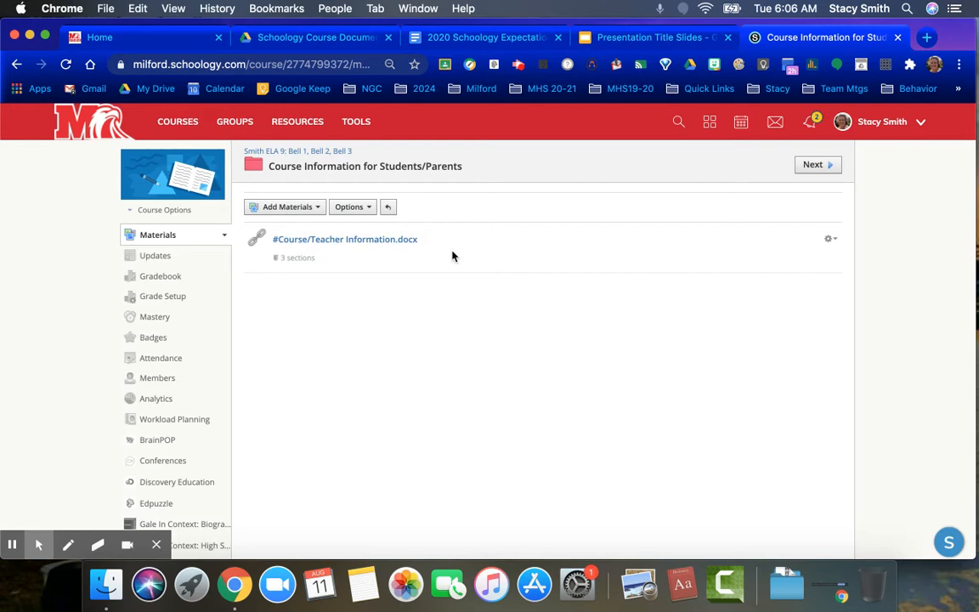
Begin a new link material in the folder, then switch to Google Drive and copy the #Course/Teacher Information document's sharing link.
{"action": "left_click", "coordinate": [316, 213]}
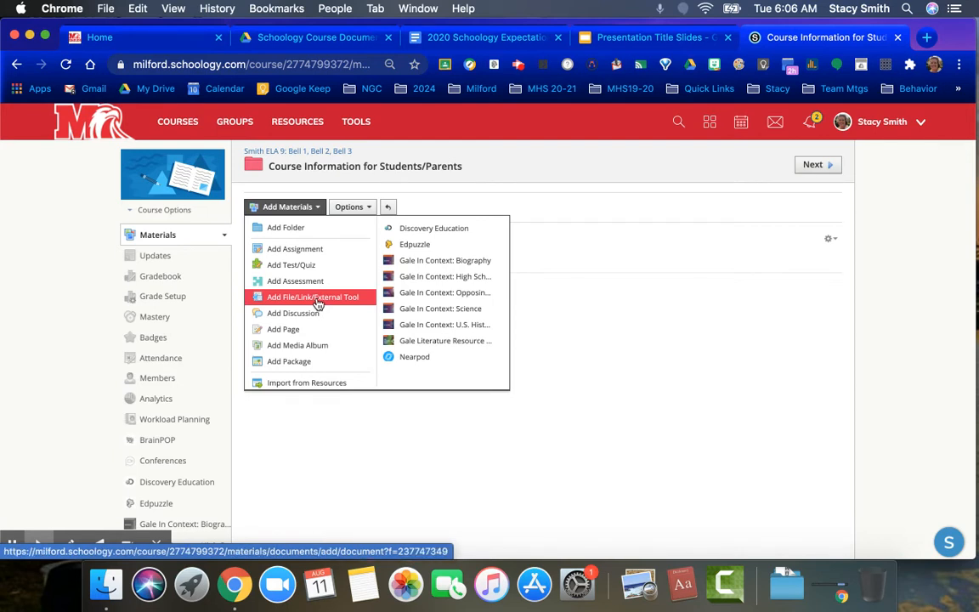
{"action": "left_click", "coordinate": [317, 304]}
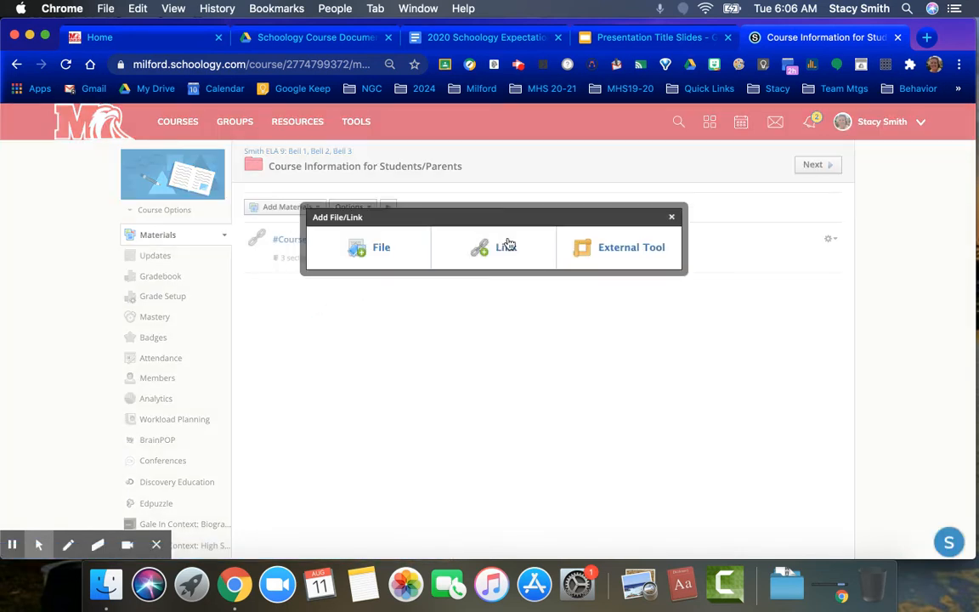
{"action": "left_click", "coordinate": [507, 249]}
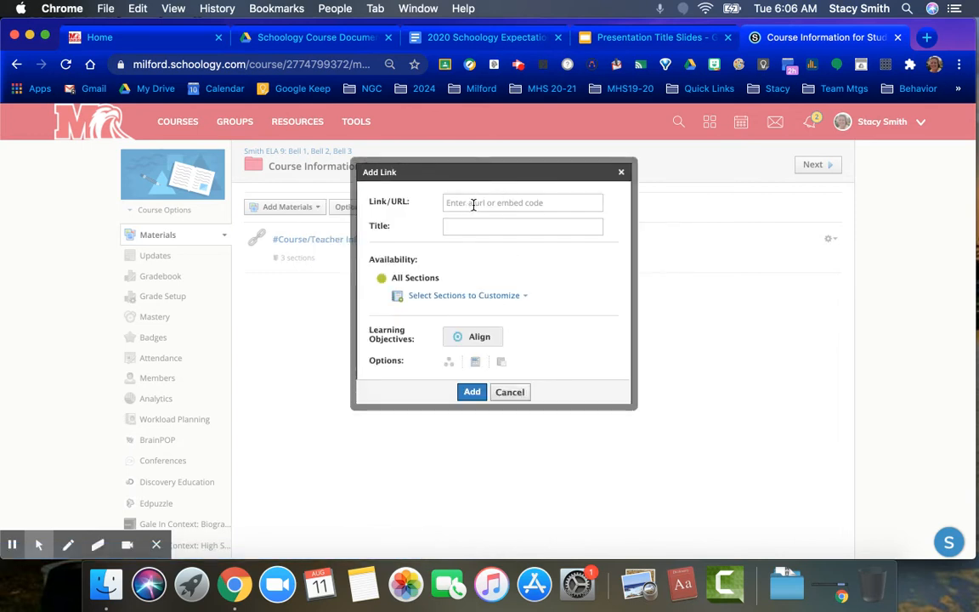
{"action": "left_click", "coordinate": [353, 39]}
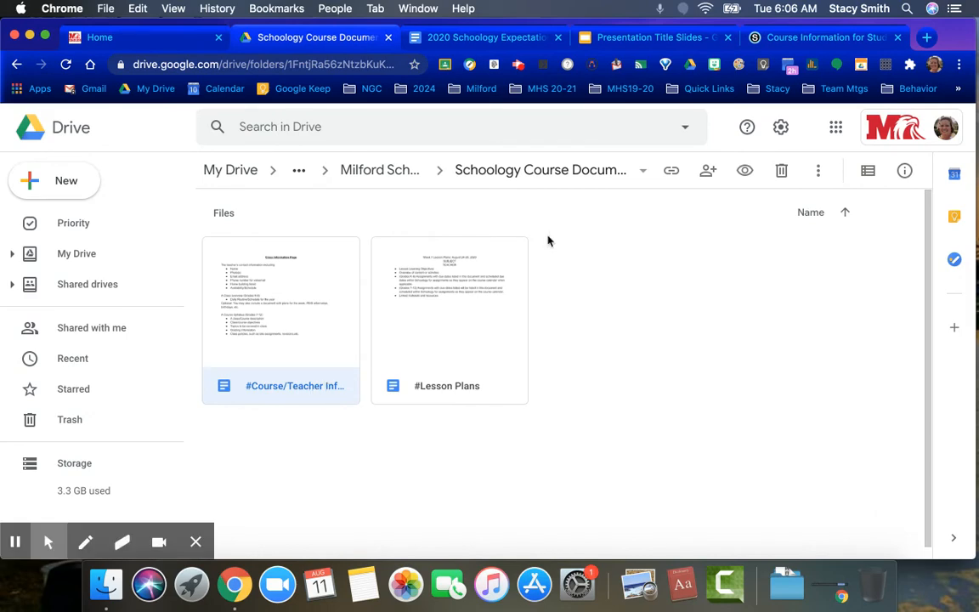
{"action": "left_click", "coordinate": [671, 172]}
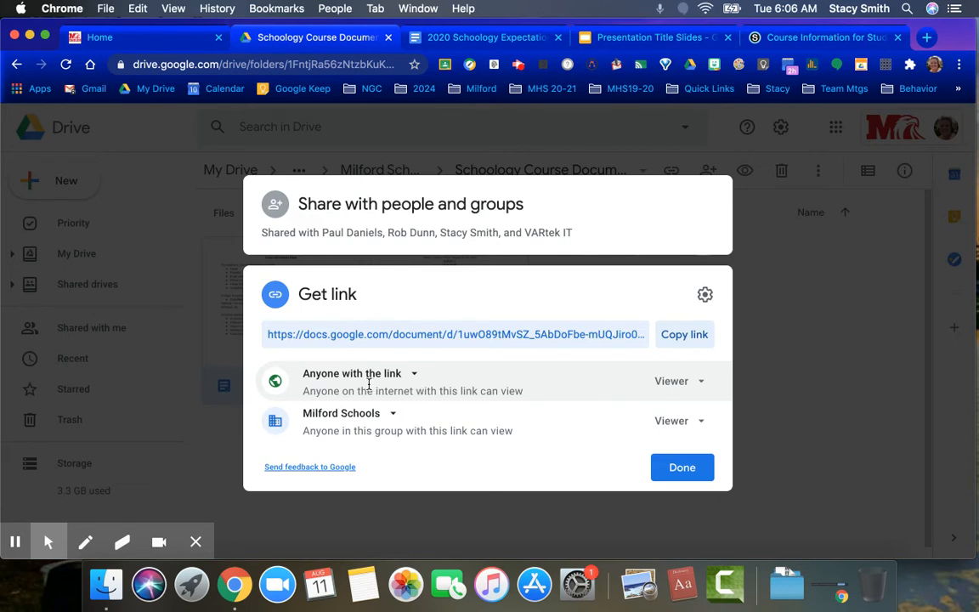
{"action": "left_click", "coordinate": [692, 334]}
{"action": "left_click", "coordinate": [695, 469]}
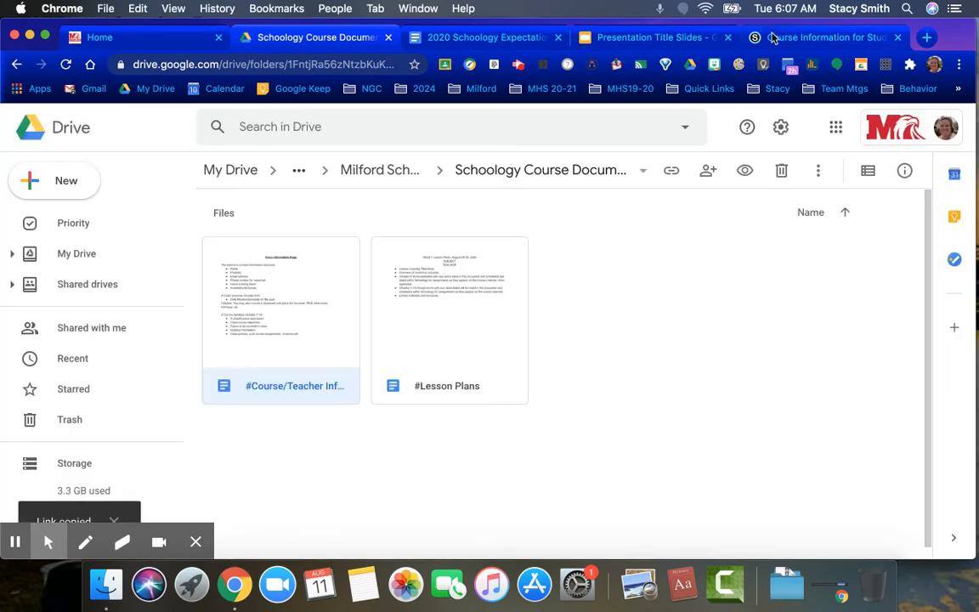
Switch back to Schoology and add the copied link with the title "Course/Teacher Information", set to display in Schoology.
{"action": "left_click", "coordinate": [756, 37]}
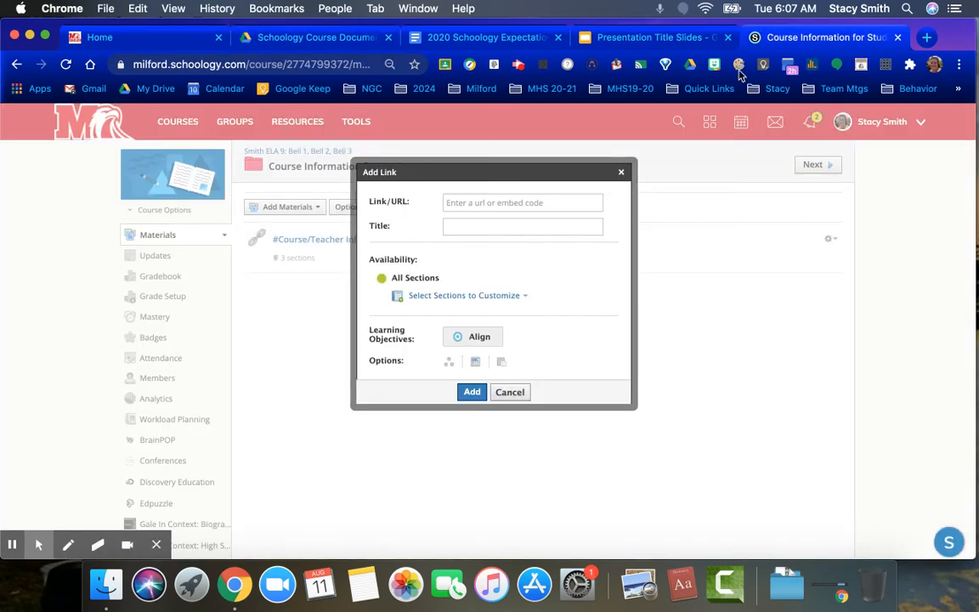
{"action": "left_click", "coordinate": [509, 206]}
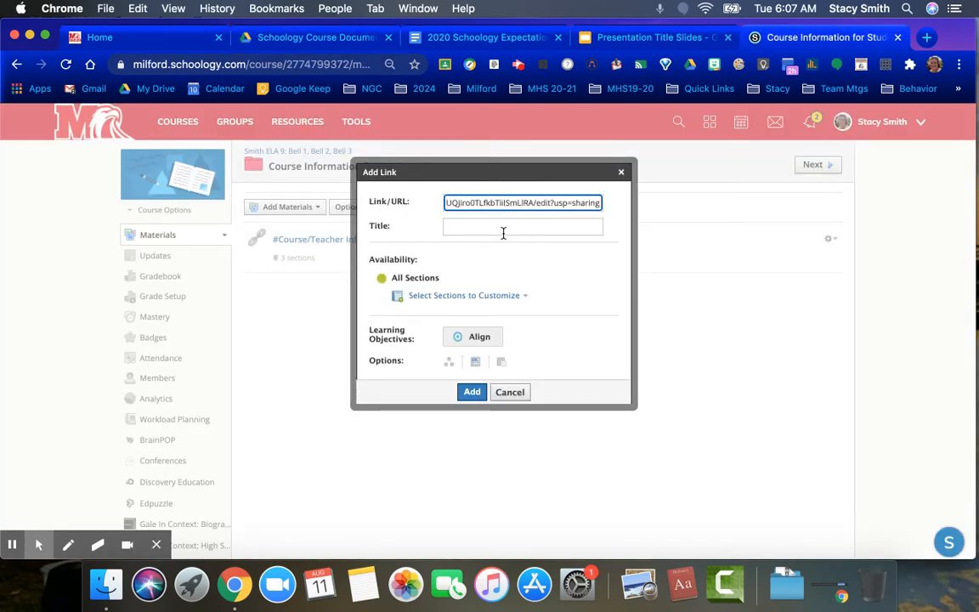
{"action": "left_click", "coordinate": [501, 224]}
{"action": "type", "text": "Course/Teacher Information"}
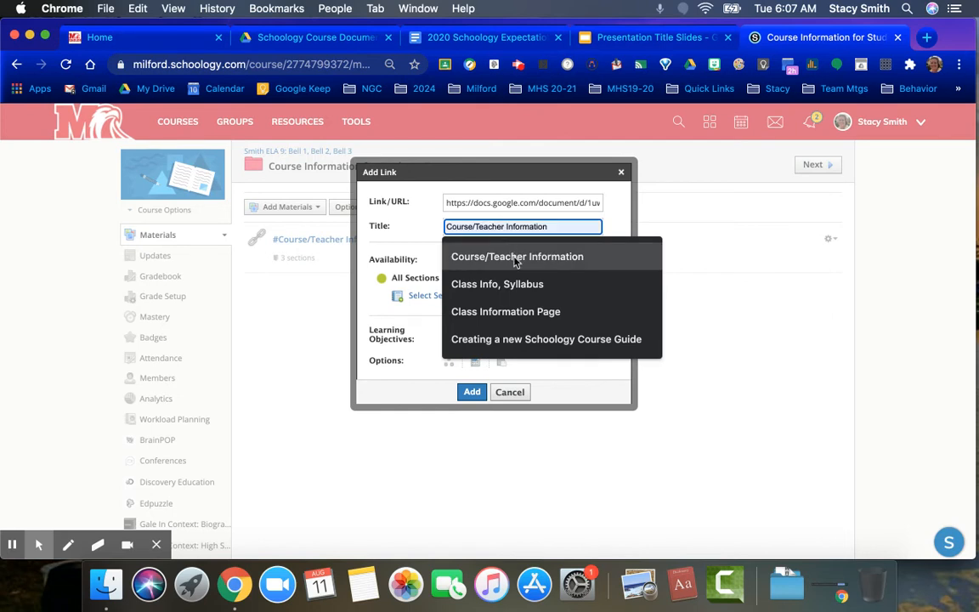
{"action": "left_click", "coordinate": [508, 256]}
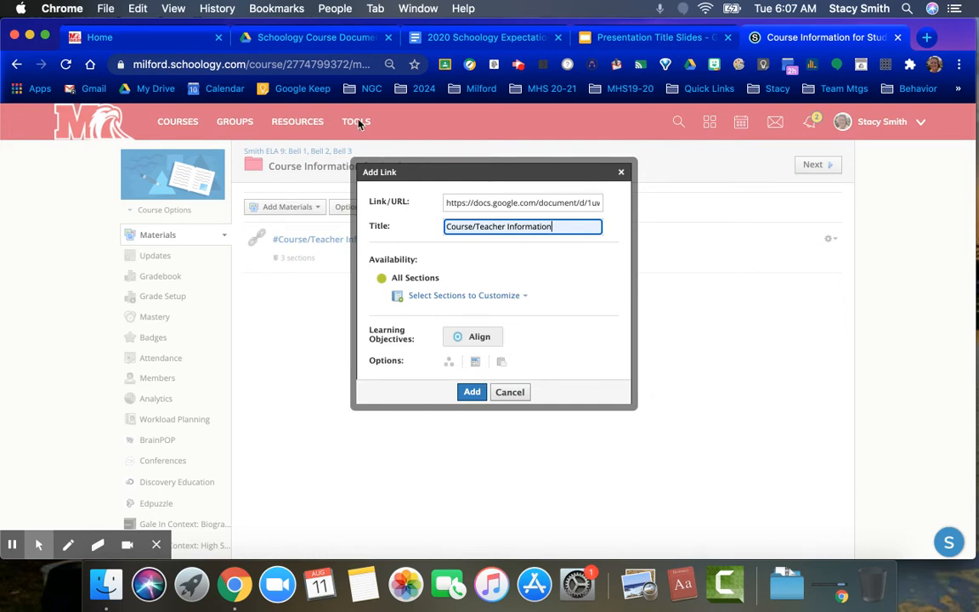
{"action": "left_click", "coordinate": [476, 364]}
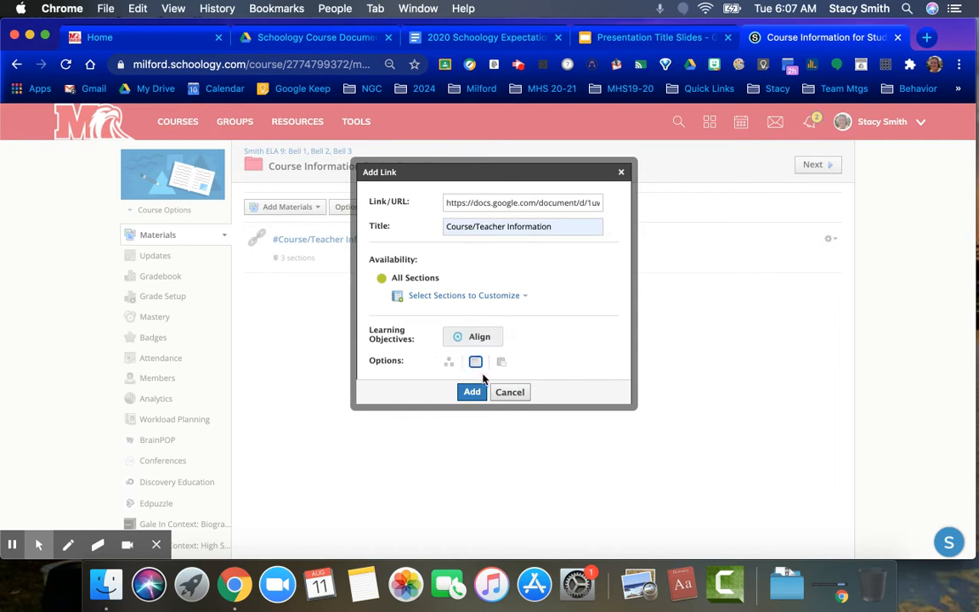
{"action": "left_click", "coordinate": [478, 364]}
{"action": "left_click", "coordinate": [472, 394]}
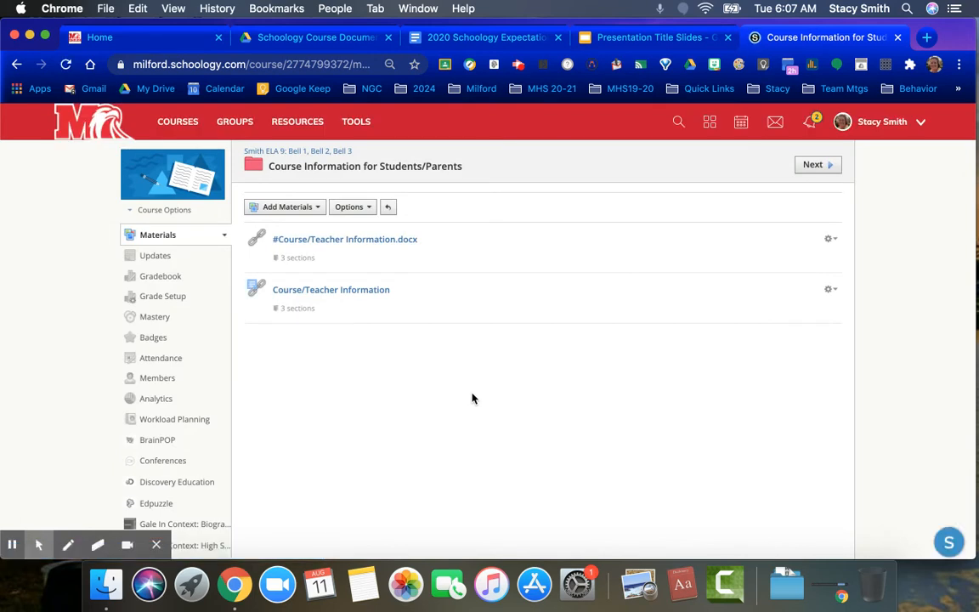
Open the Course/Teacher Information link and the #Course/Teacher Information.docx link to compare how each displays, and close the separately opened document.
{"action": "left_click", "coordinate": [345, 293]}
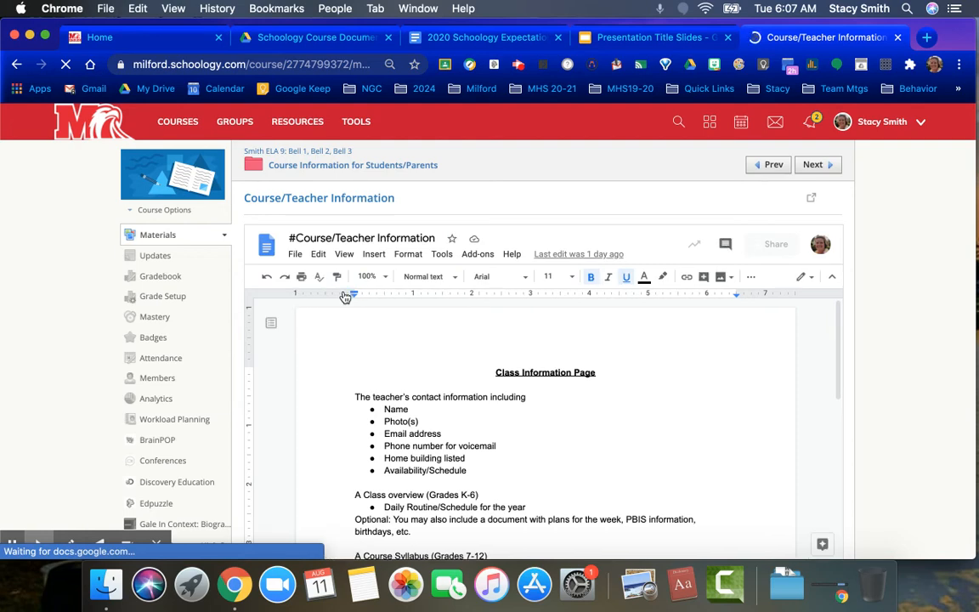
{"action": "left_click_drag", "start_coordinate": [837, 345], "coordinate": [833, 317]}
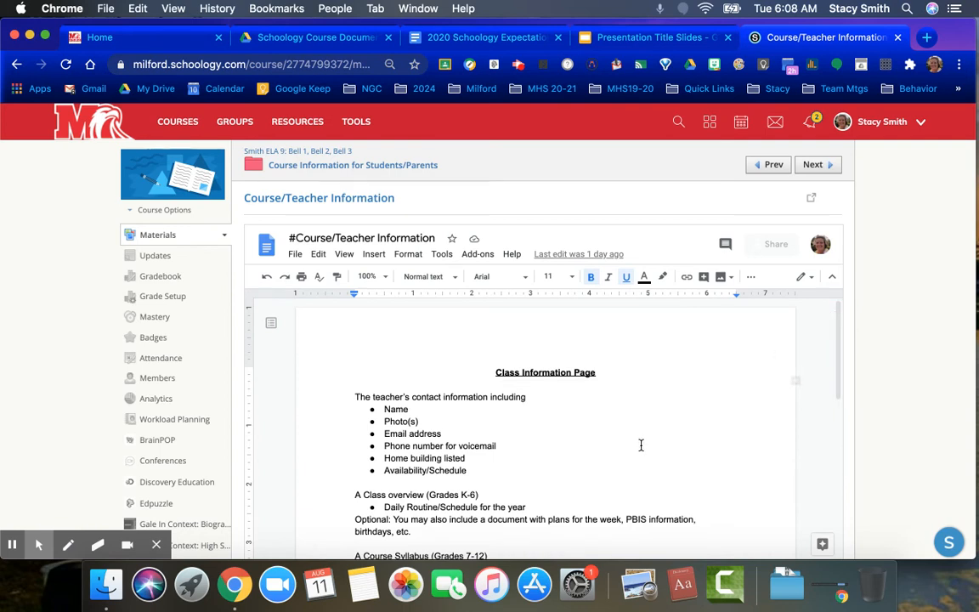
{"action": "left_click", "coordinate": [355, 169]}
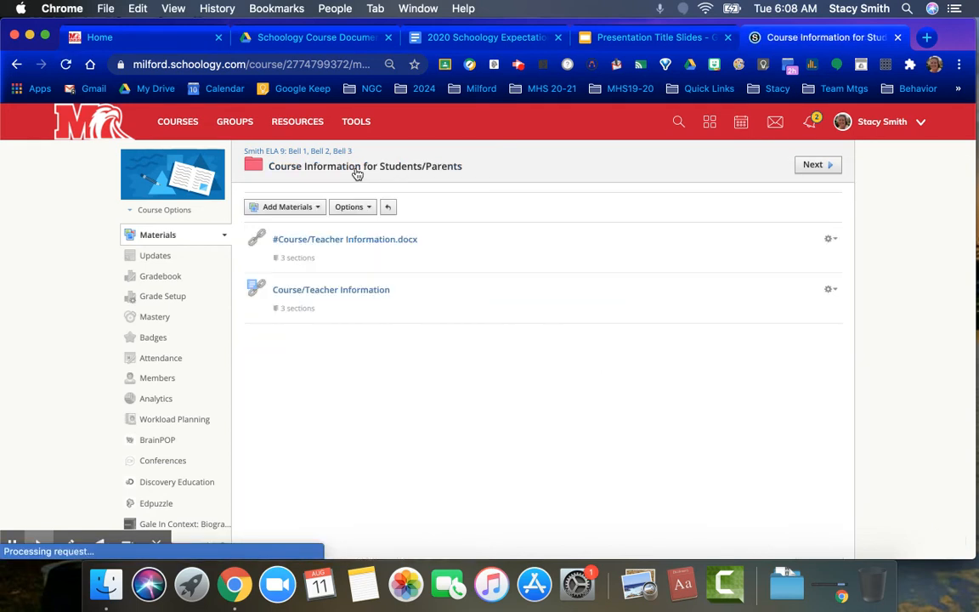
{"action": "left_click", "coordinate": [352, 243]}
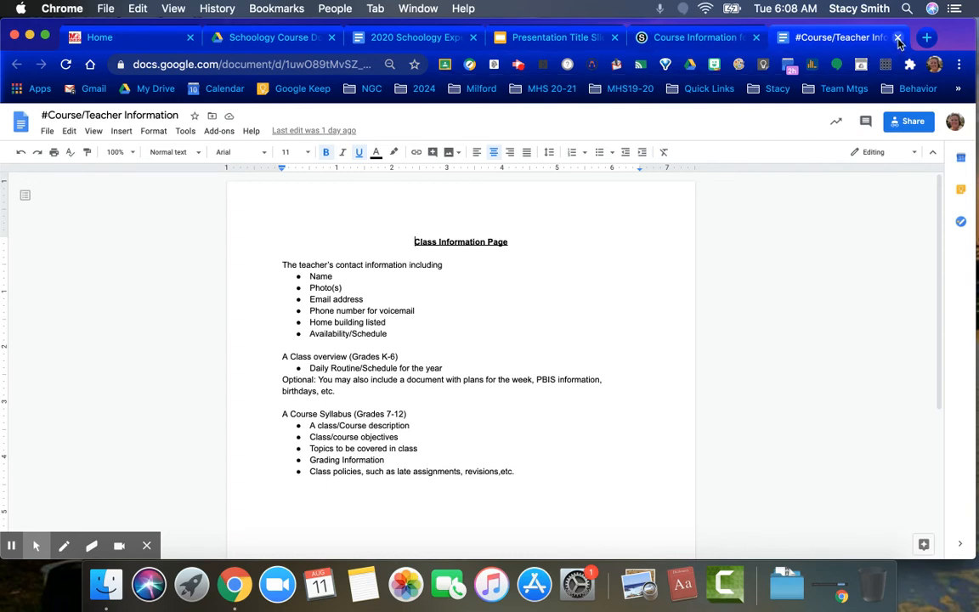
{"action": "left_click", "coordinate": [897, 37]}
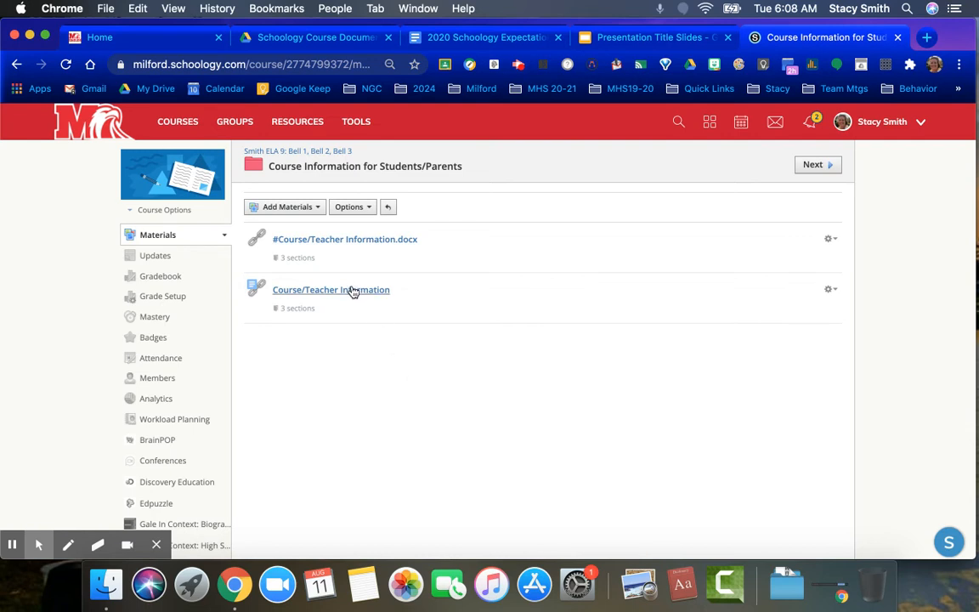
Delete the #Course/Teacher Information.docx link from the Course Information for Students/Parents folder.
{"action": "left_click", "coordinate": [829, 239]}
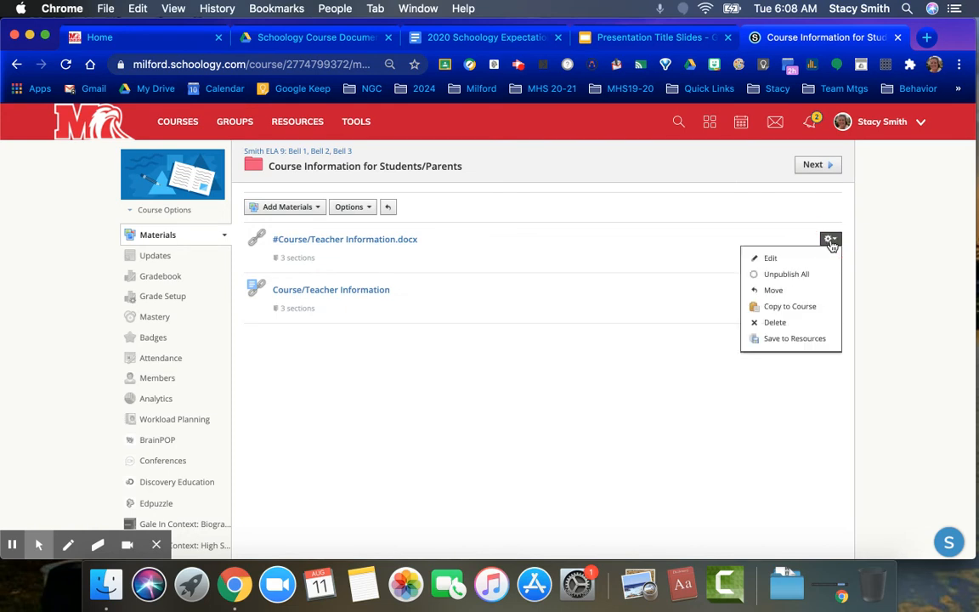
{"action": "left_click", "coordinate": [798, 325]}
{"action": "left_click", "coordinate": [467, 266]}
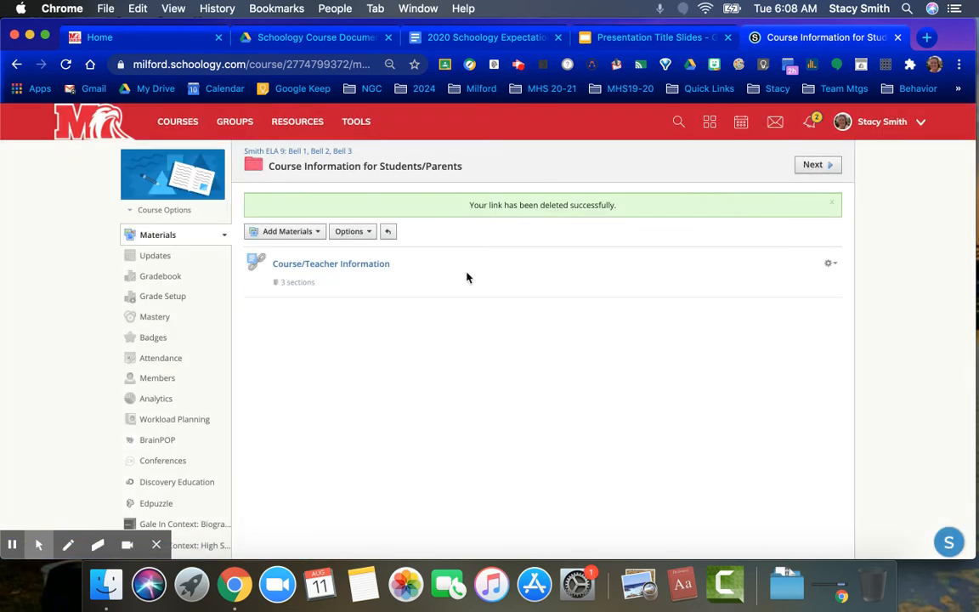
Return to the course's main materials page and expand both folders to check their contents.
{"action": "left_click", "coordinate": [319, 158]}
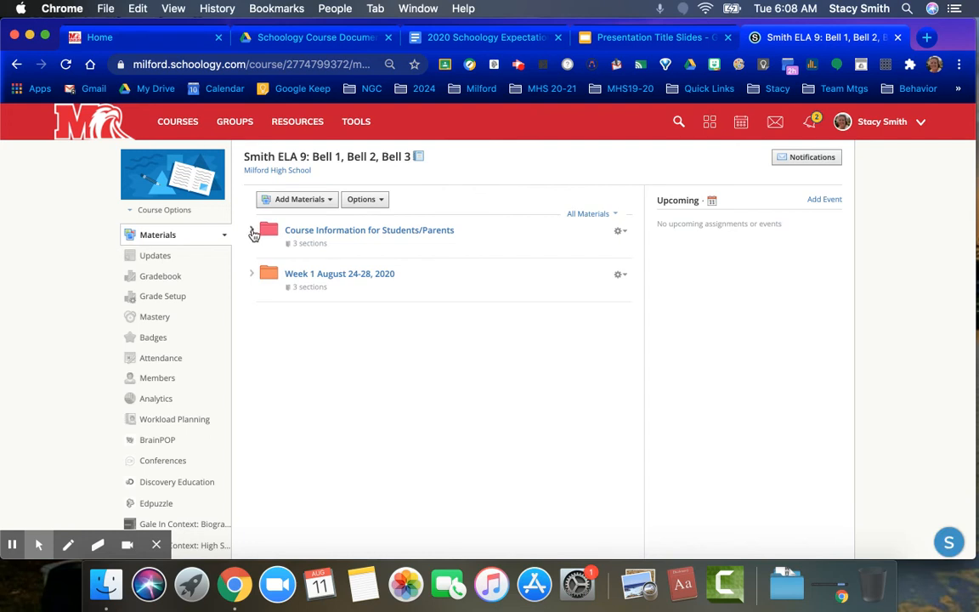
{"action": "left_click", "coordinate": [252, 232]}
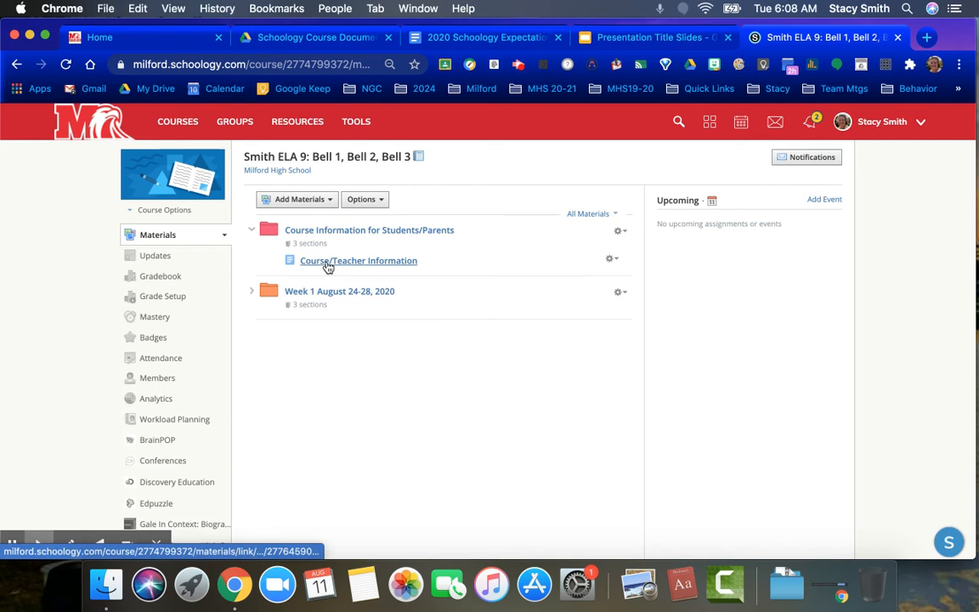
{"action": "left_click", "coordinate": [251, 292]}
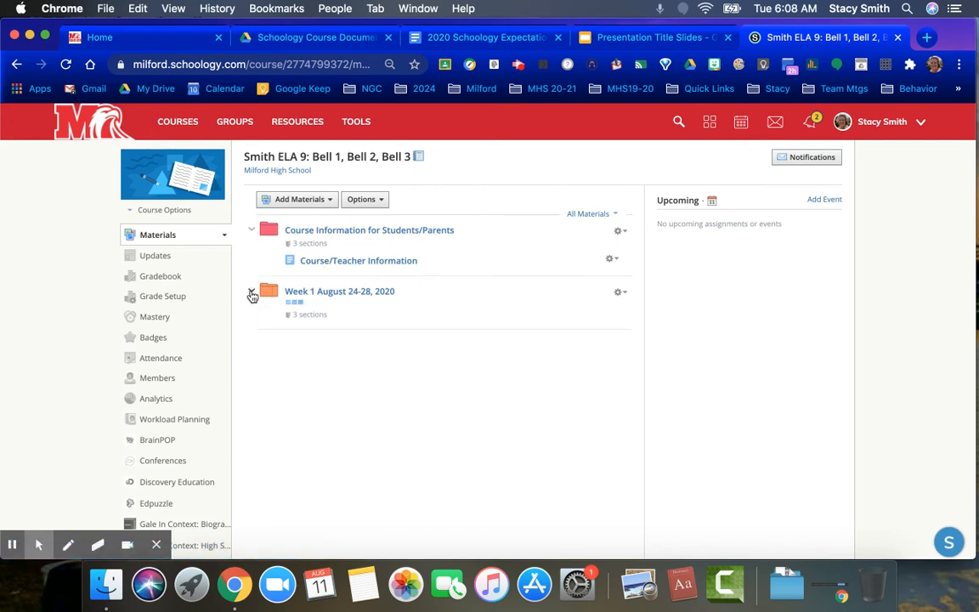
Begin a new link material in the Week 1 August 24-28, 2020 folder, then switch to Google Drive and copy the #Lesson Plans document's sharing link.
{"action": "left_click", "coordinate": [348, 292]}
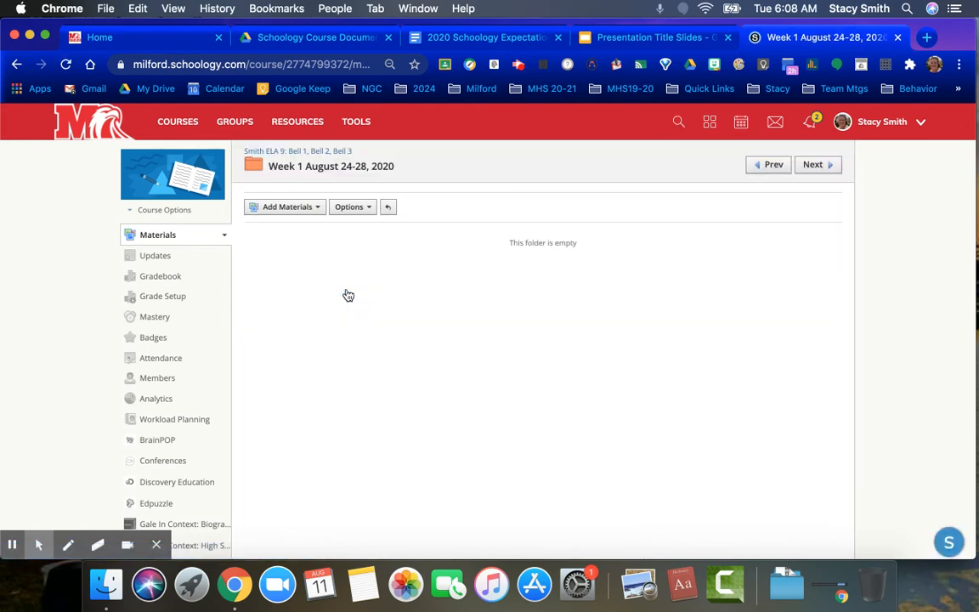
{"action": "left_click", "coordinate": [315, 209]}
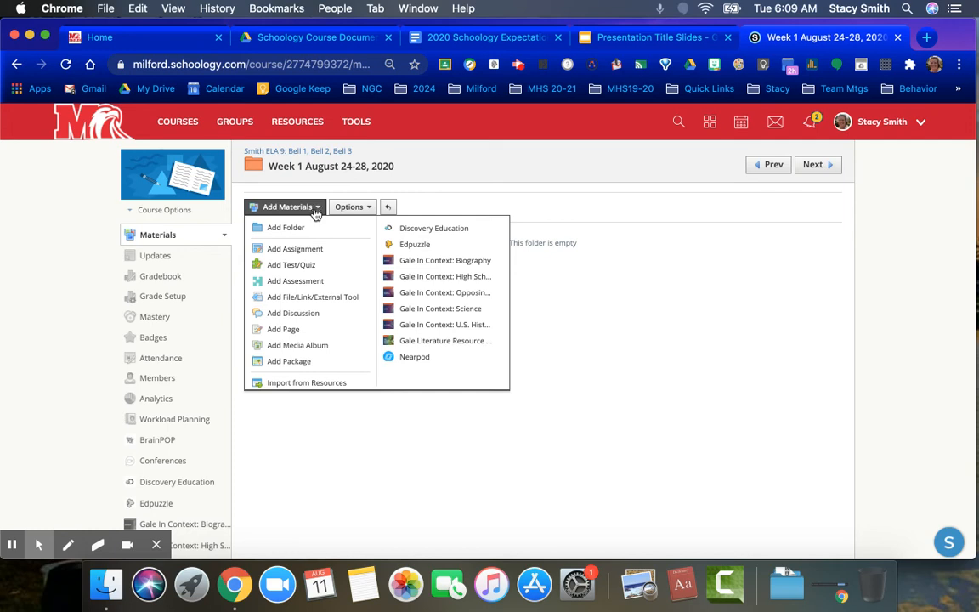
{"action": "left_click", "coordinate": [322, 297]}
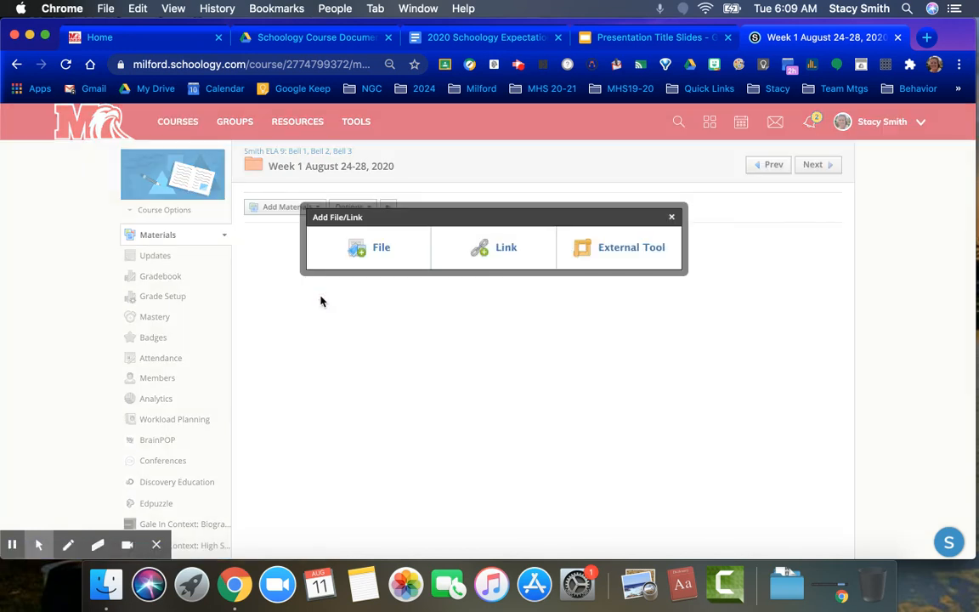
{"action": "left_click", "coordinate": [507, 247]}
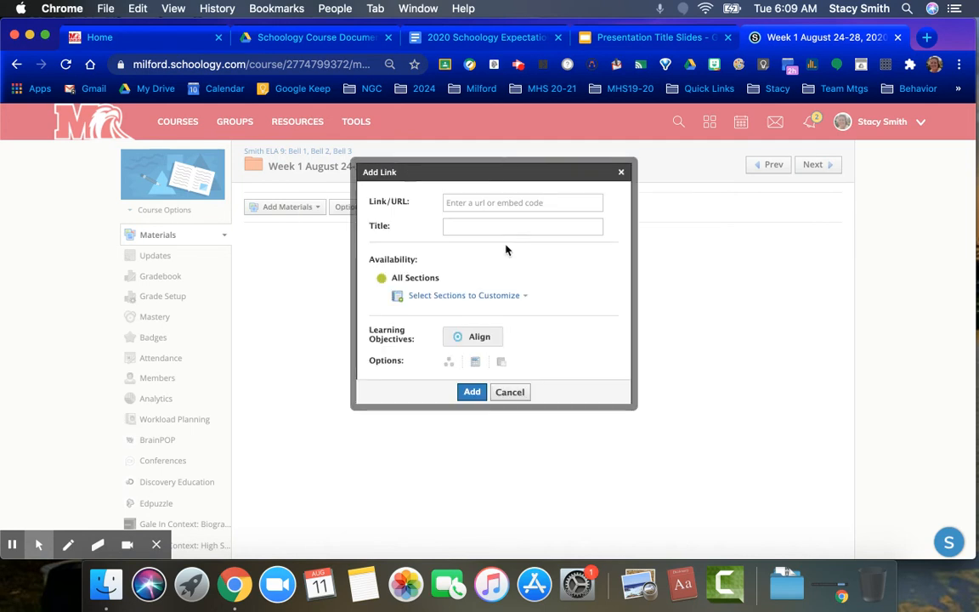
{"action": "left_click", "coordinate": [348, 40]}
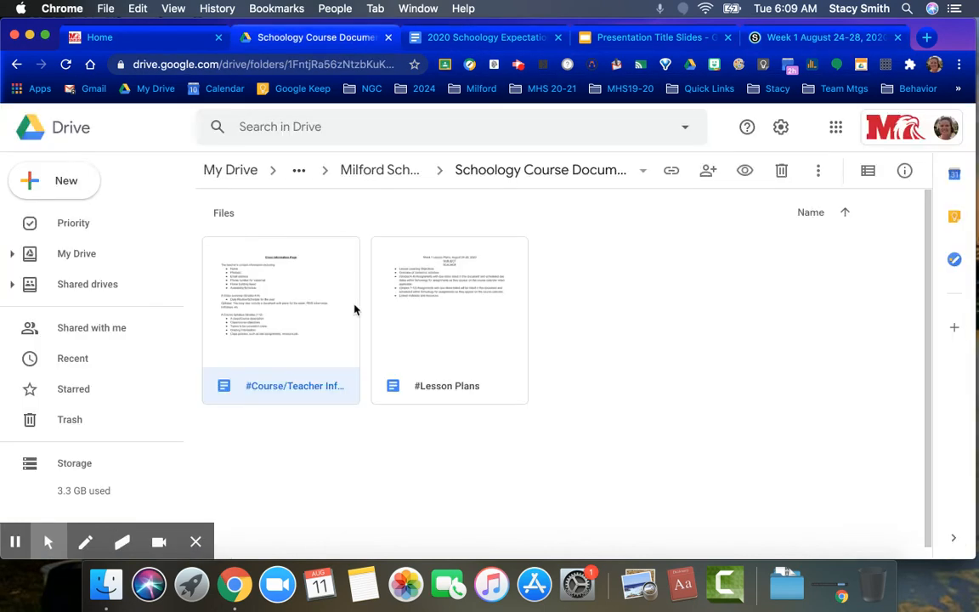
{"action": "left_click", "coordinate": [457, 381]}
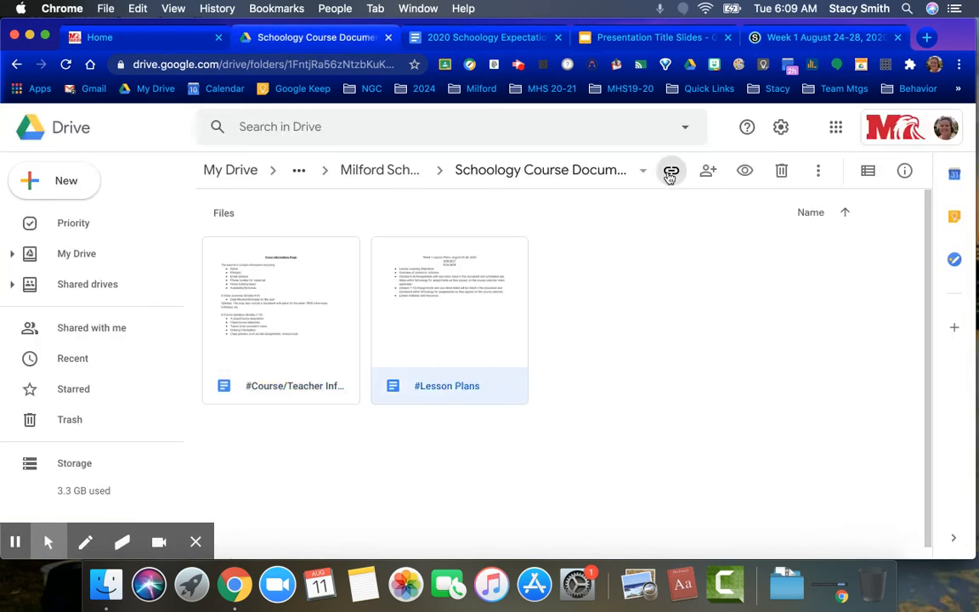
{"action": "left_click", "coordinate": [670, 173]}
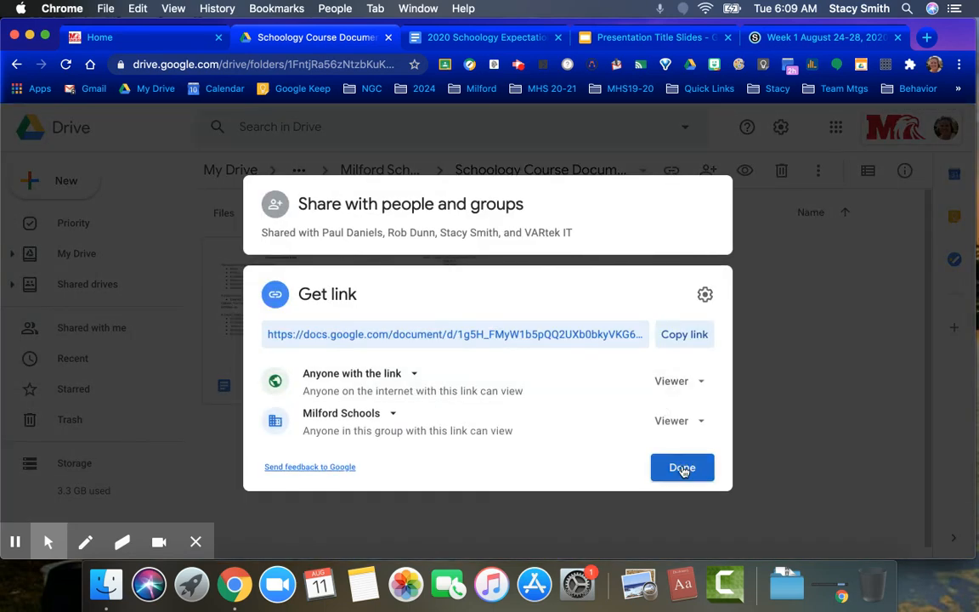
{"action": "left_click", "coordinate": [684, 336]}
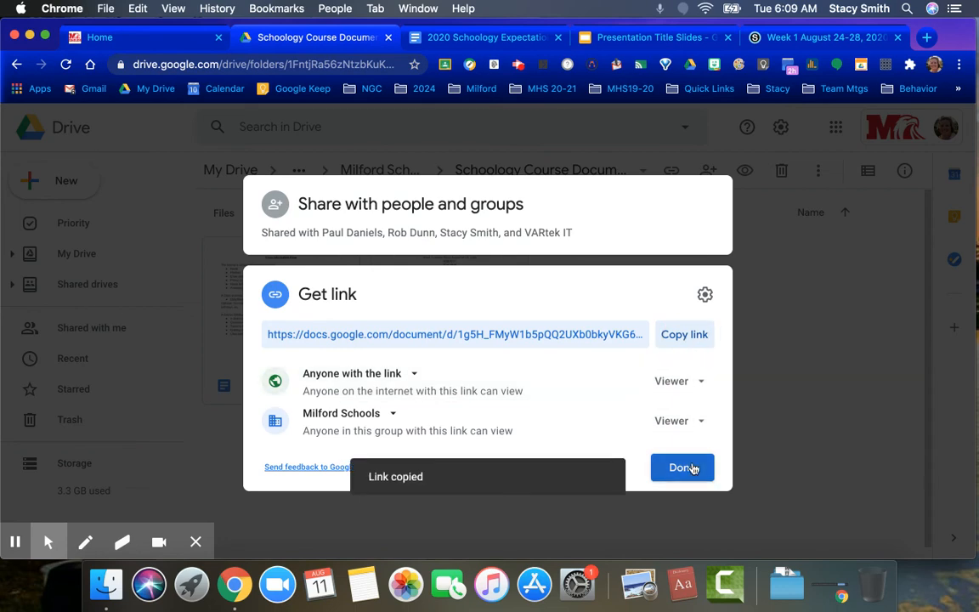
{"action": "left_click", "coordinate": [690, 467]}
Switch back to Schoology and add the copied link to the Week 1 folder with the title "Week 1 Lesson Plans".
{"action": "left_click", "coordinate": [792, 39]}
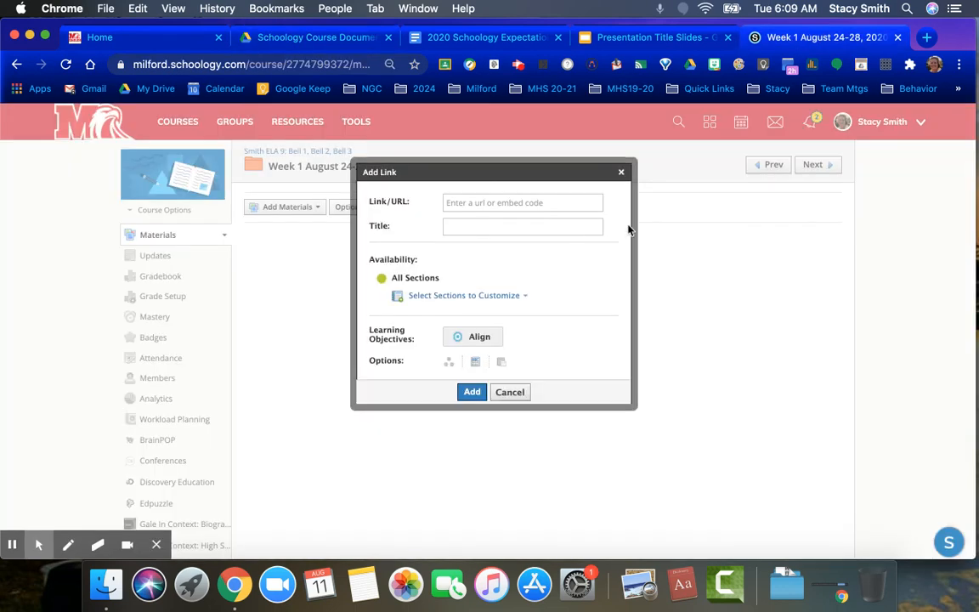
{"action": "left_click", "coordinate": [521, 204]}
{"action": "key", "text": "super+v"}
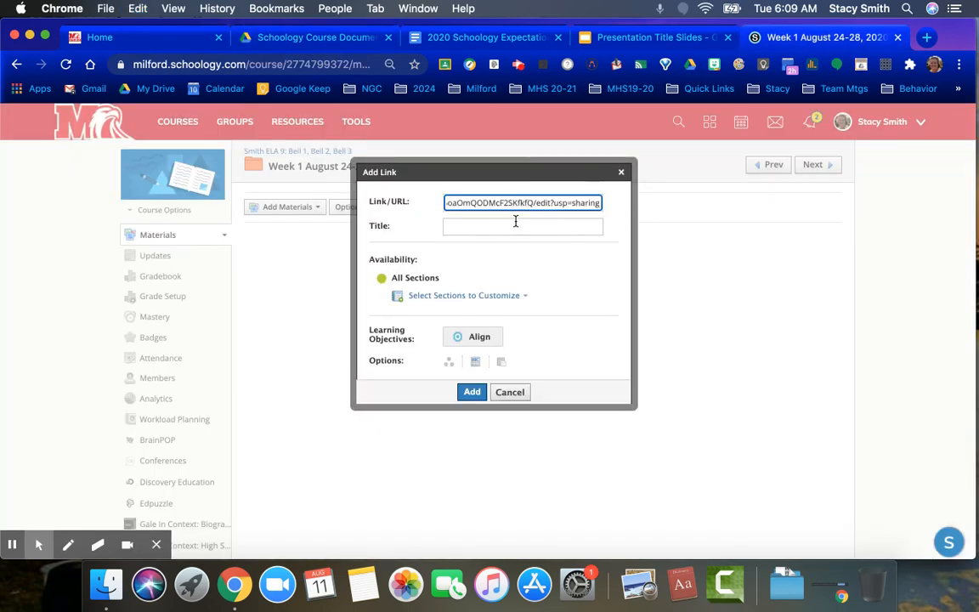
{"action": "left_click", "coordinate": [515, 226]}
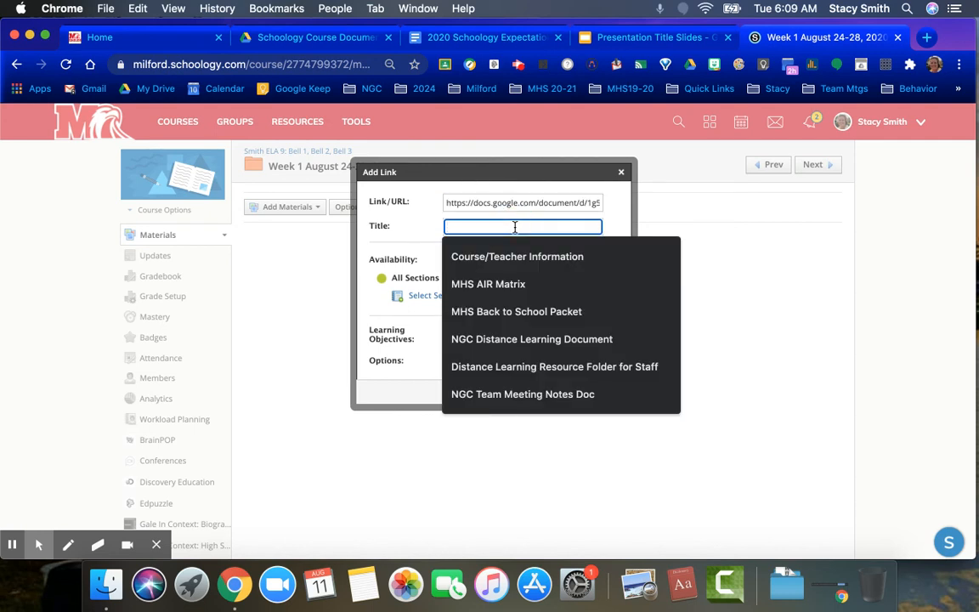
{"action": "type", "text": "Week "}
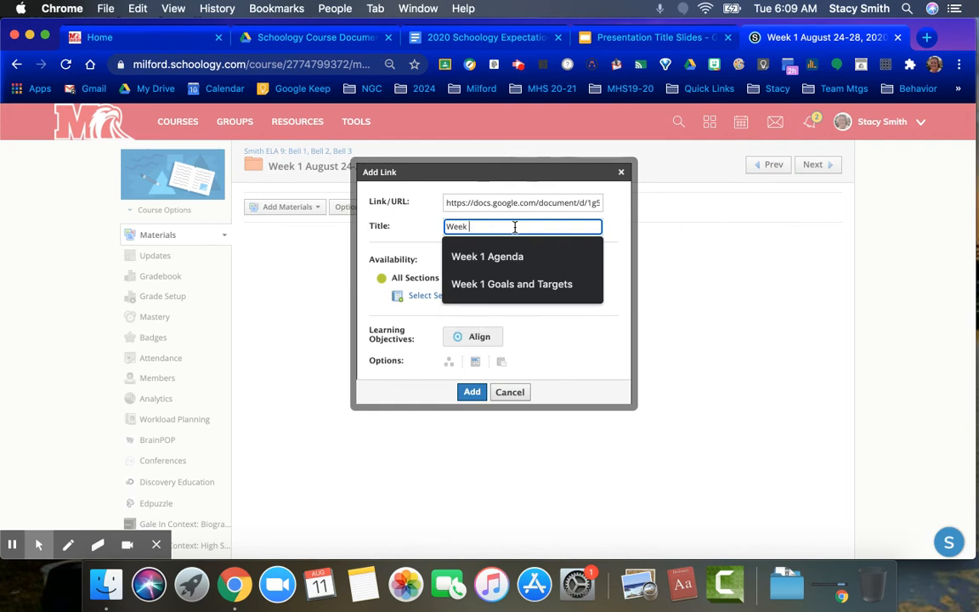
{"action": "type", "text": "1 Lesson Plans"}
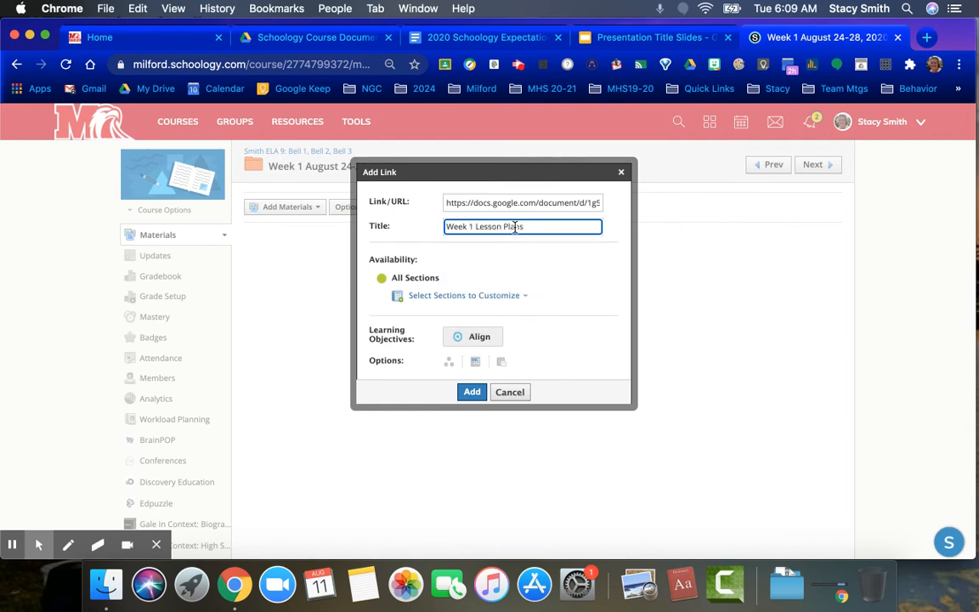
{"action": "left_click", "coordinate": [472, 393]}
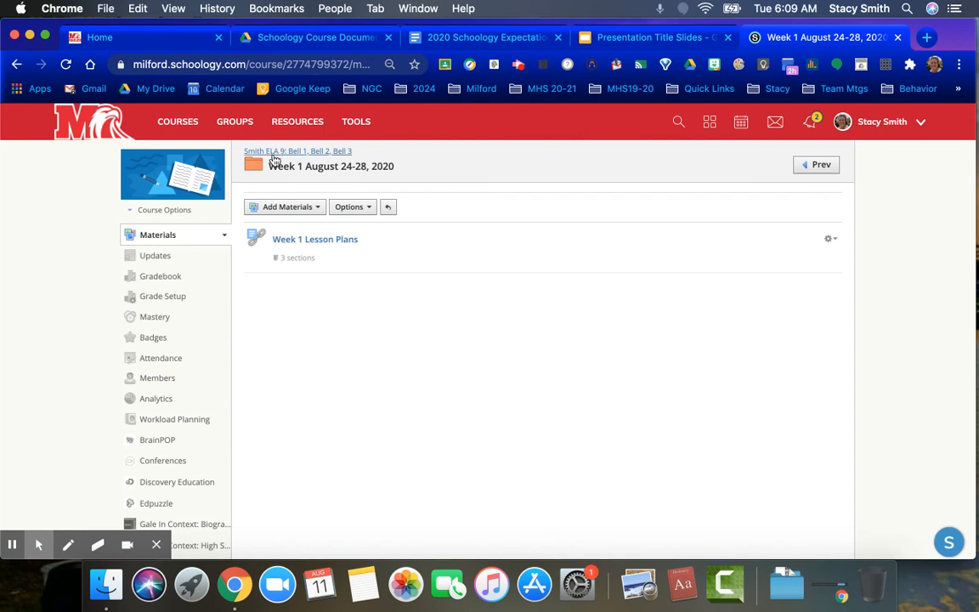
Go back to the course materials overview and expand the Course Information and Week 1 folders to review the added links.
{"action": "left_click", "coordinate": [277, 153]}
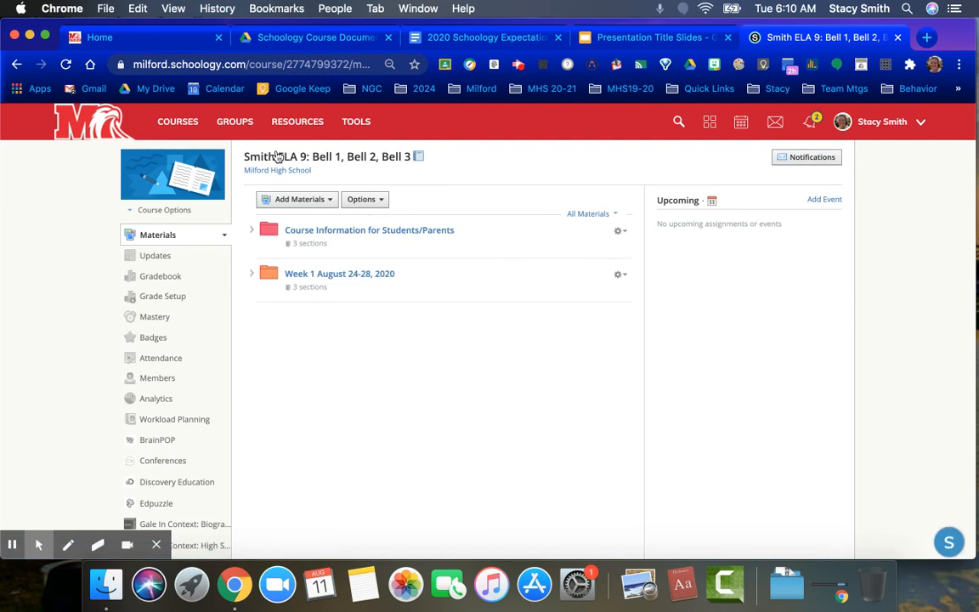
{"action": "left_click", "coordinate": [251, 229]}
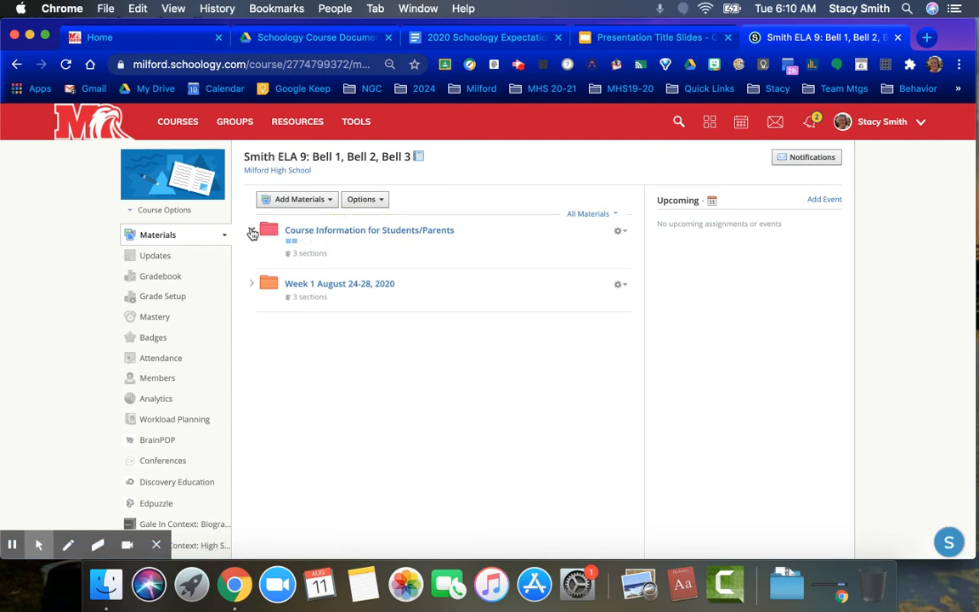
{"action": "left_click", "coordinate": [252, 288]}
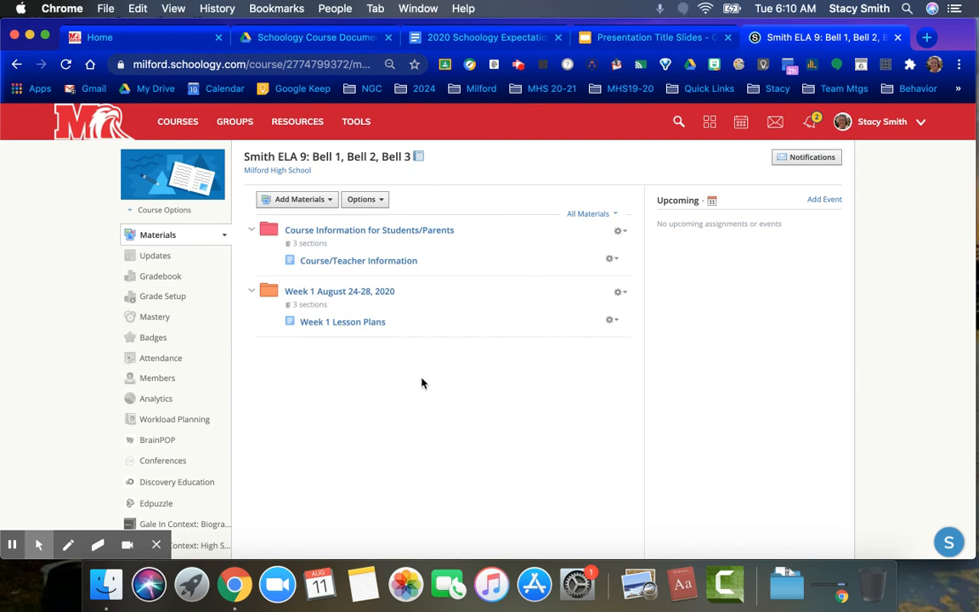
{"action": "left_click", "coordinate": [517, 66]}
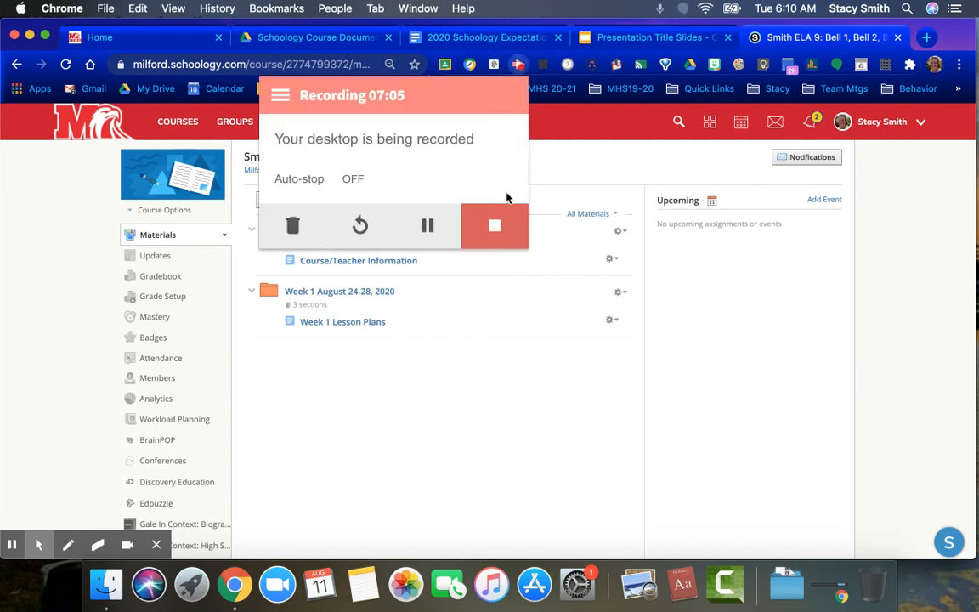